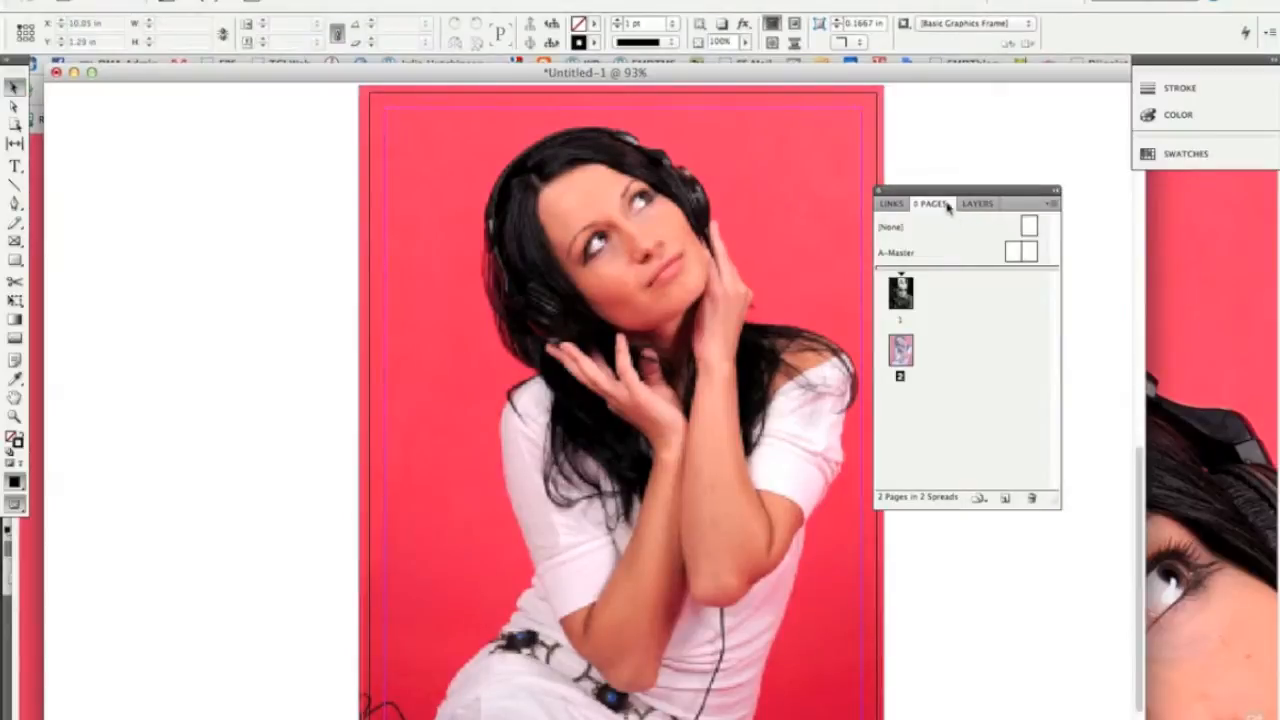
Separate the Pages panel from its group and view page 1 followed by page 2 of the document
left_click_drag(930, 203, 1000, 176)
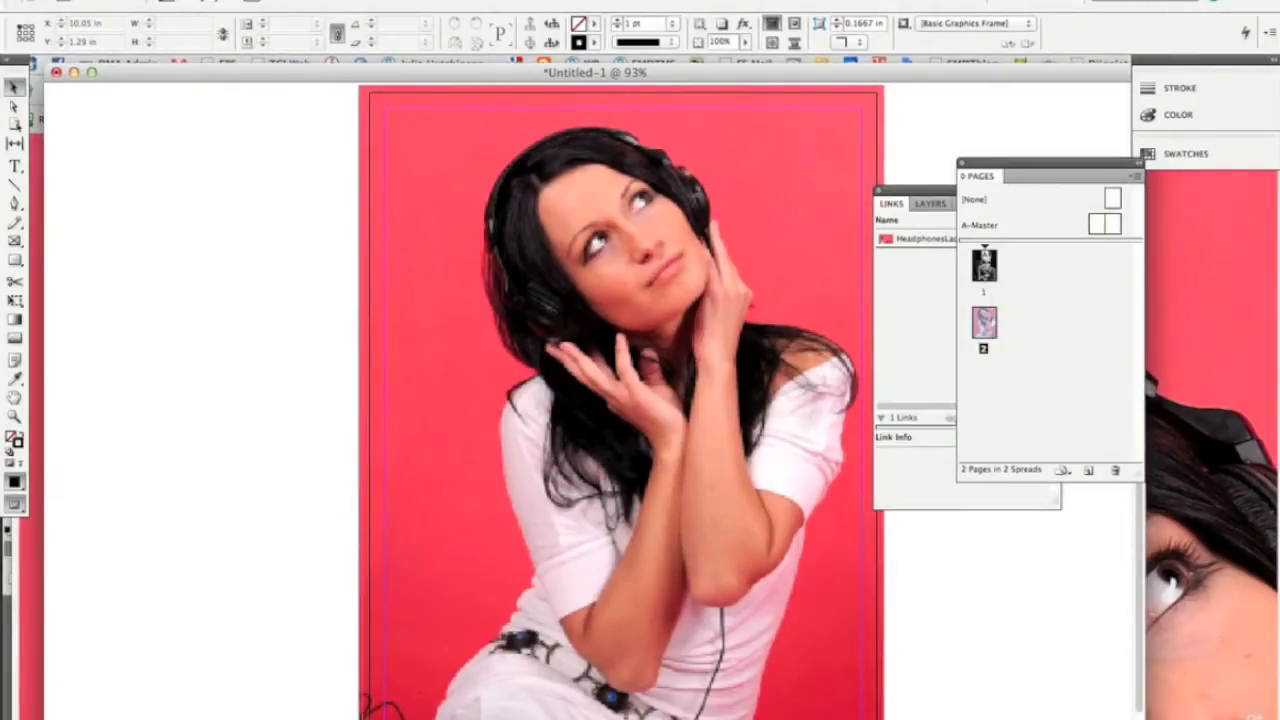
double_click(985, 266)
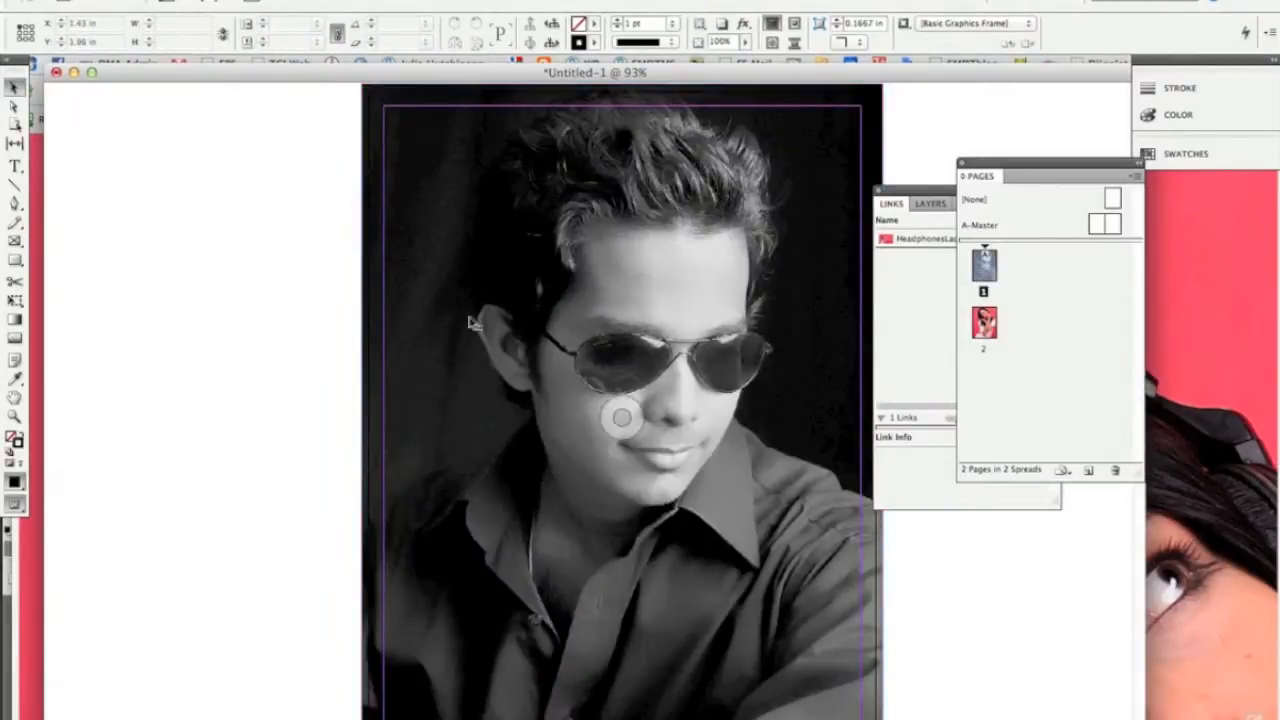
left_click_drag(975, 199, 985, 325)
double_click(985, 322)
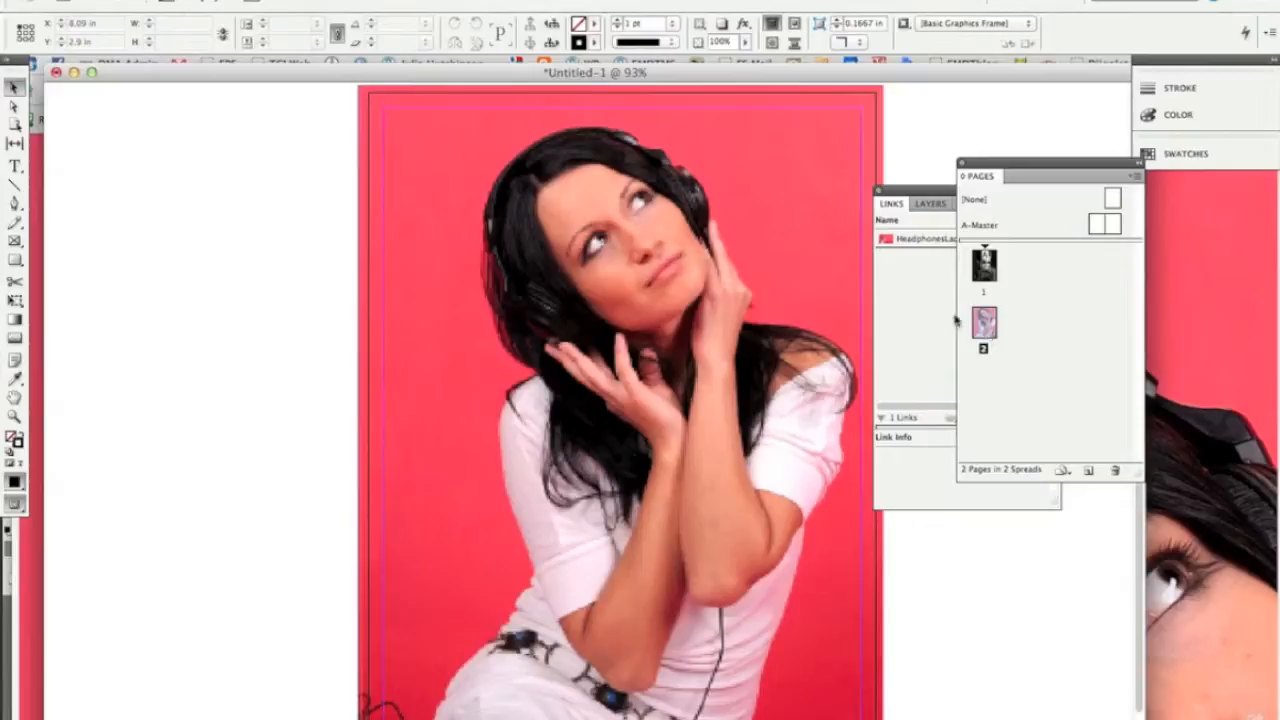
Switch to the browser and examine the full-size stock photos of the man in sunglasses and the woman with headphones
key("super+Tab")
key("super+Tab")
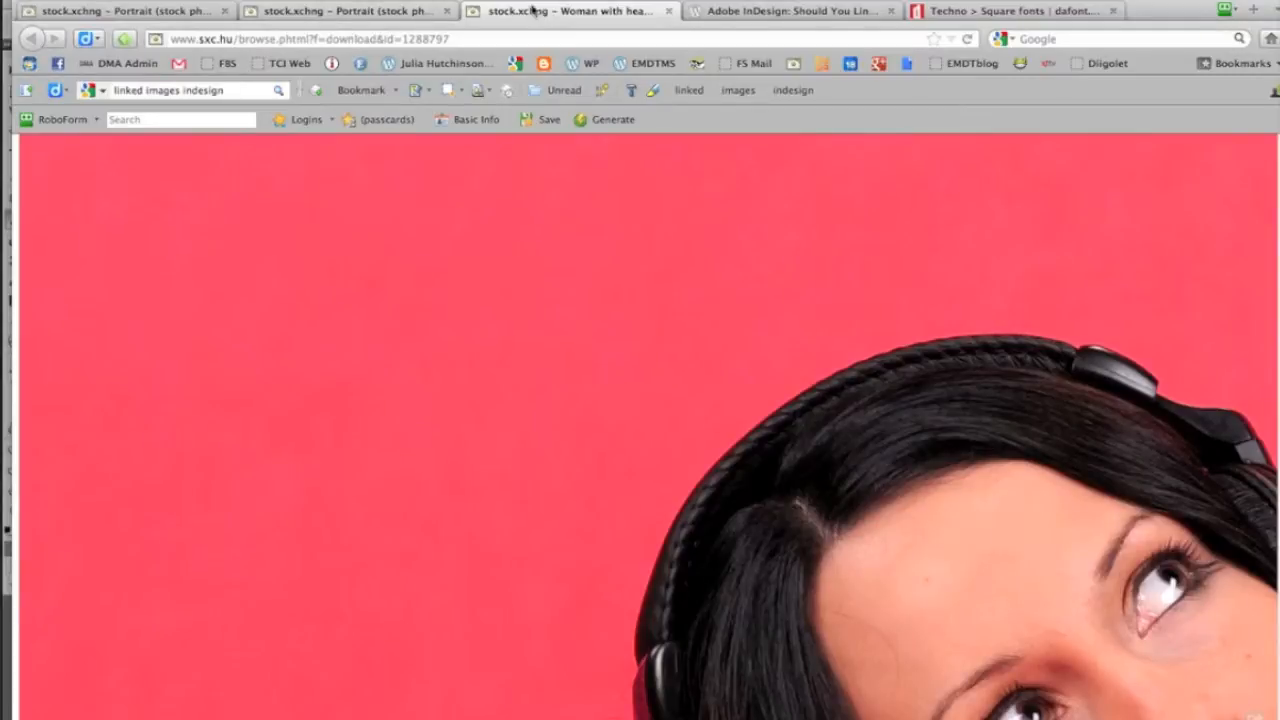
left_click(335, 11)
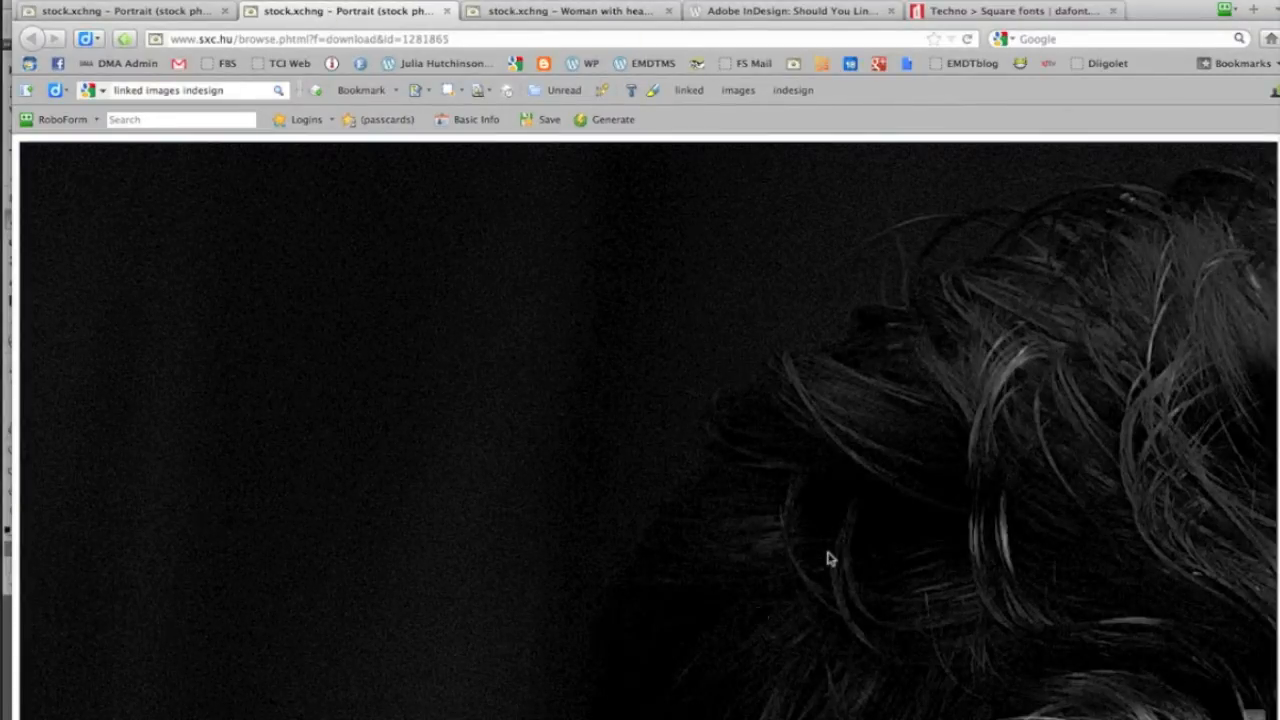
scroll(828, 556, "down", 2)
scroll(828, 556, "down", 10)
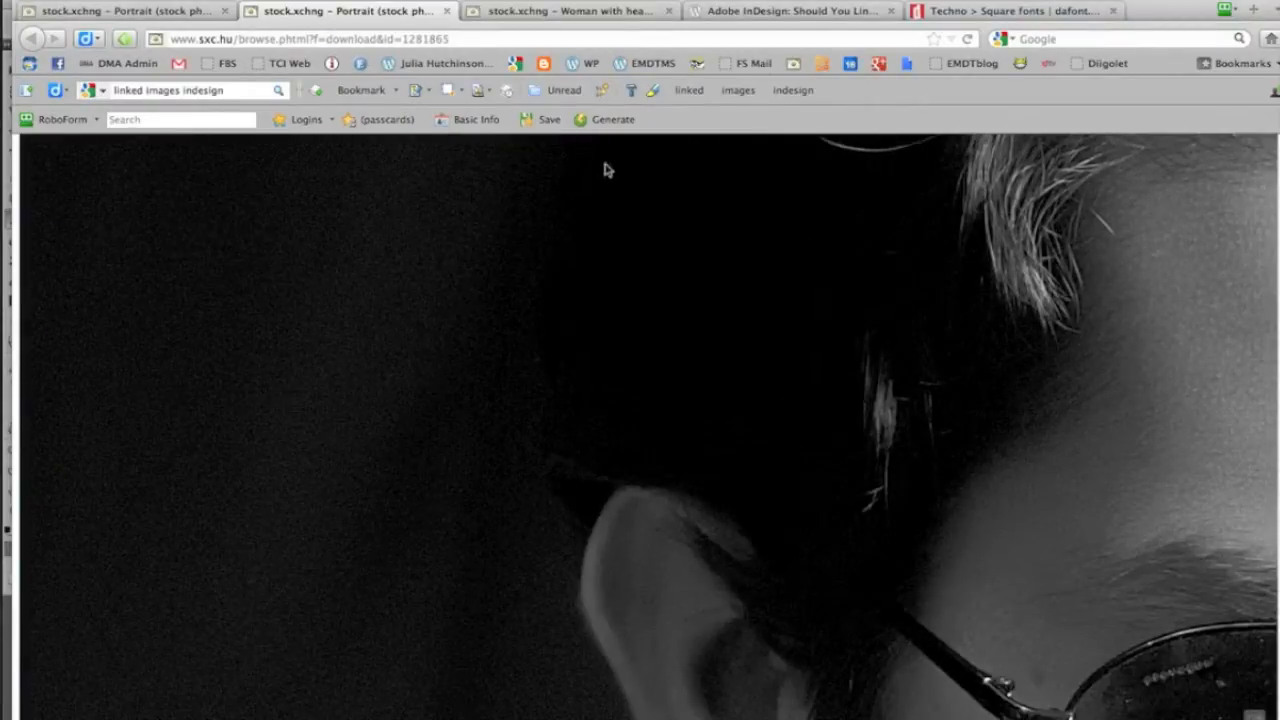
left_click(532, 12)
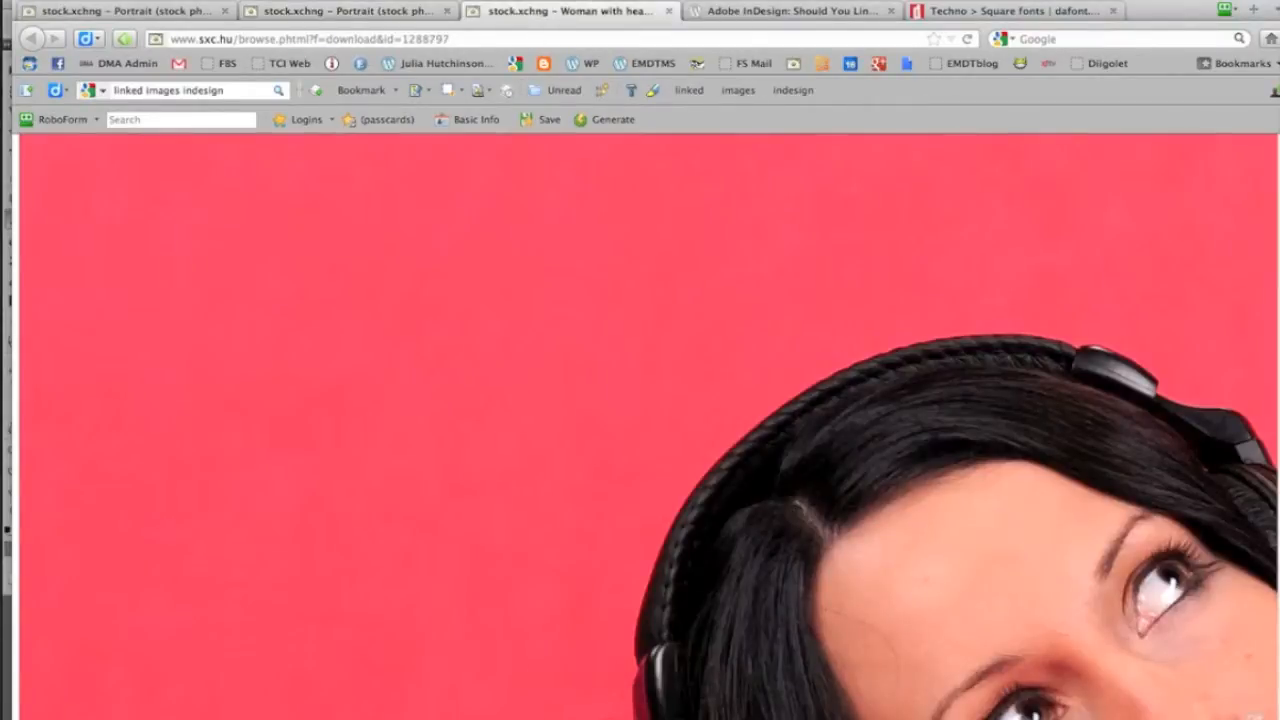
scroll(534, 714, "right", 10)
scroll(520, 620, "down", 7)
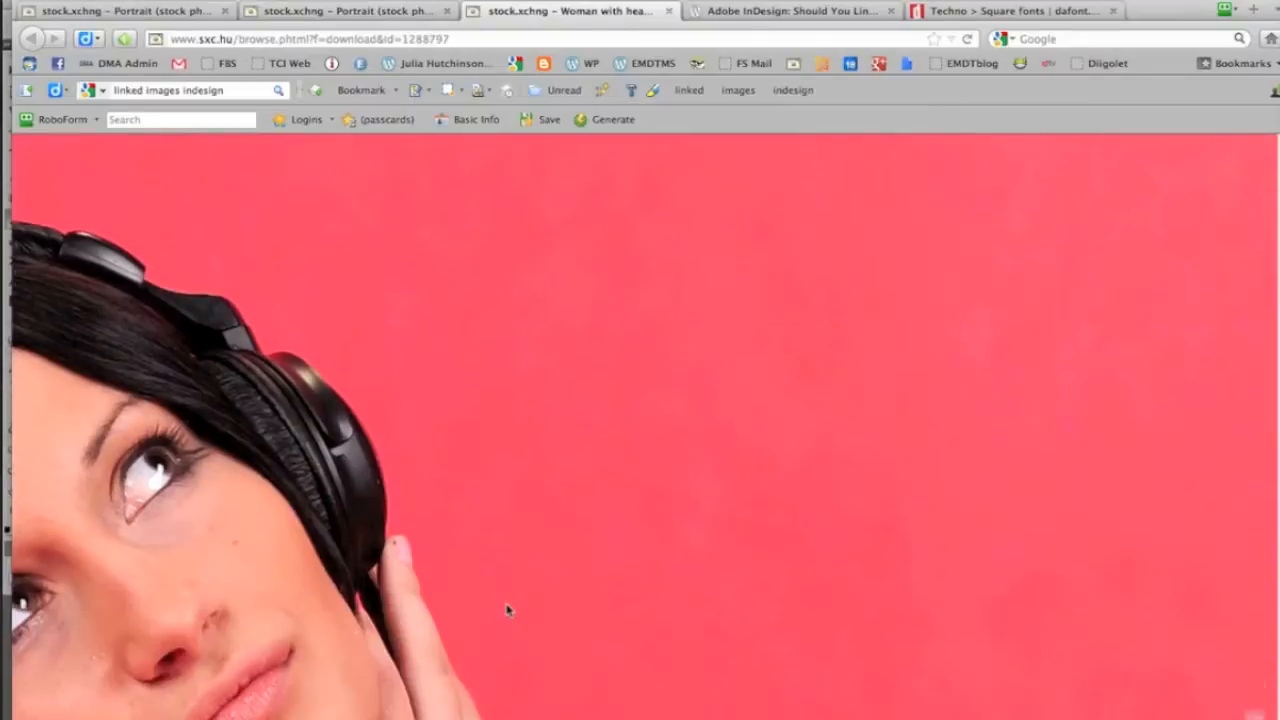
scroll(507, 638, "left", 6)
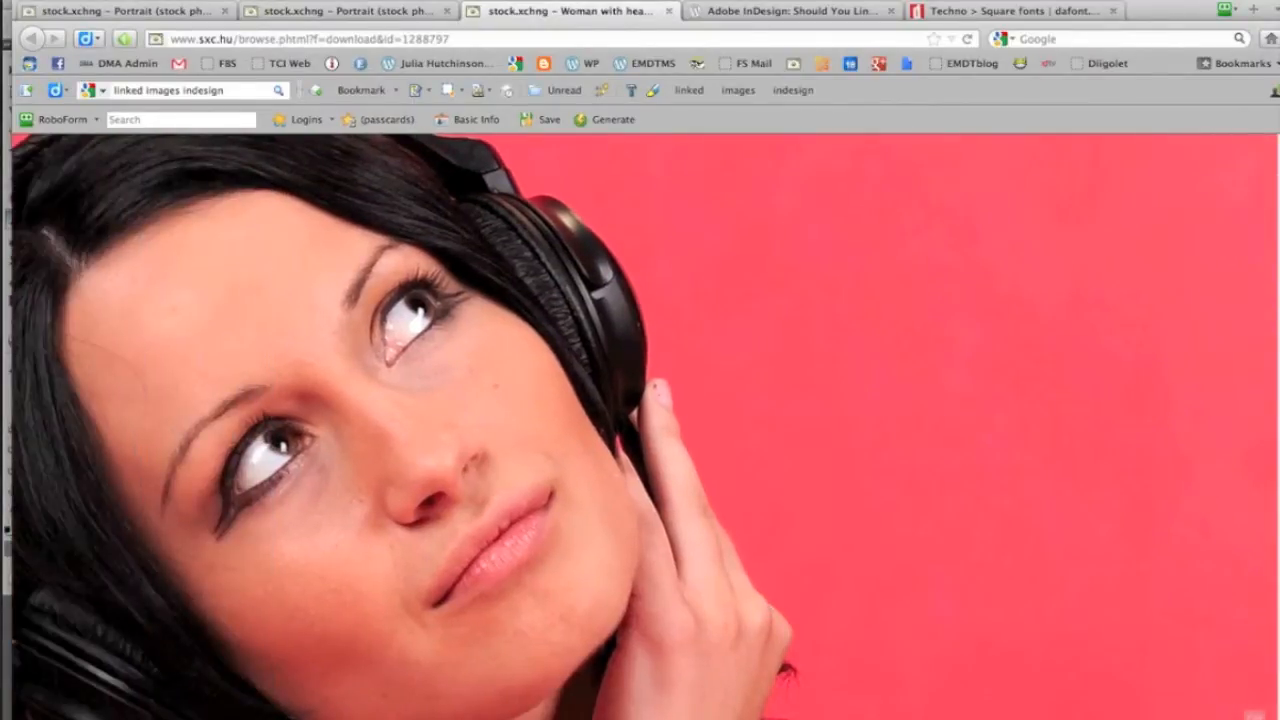
Copy the full-size black-and-white portrait of the man in sunglasses from its stock photo page
left_click(350, 12)
scroll(975, 502, "down", 3)
scroll(975, 502, "down", 8)
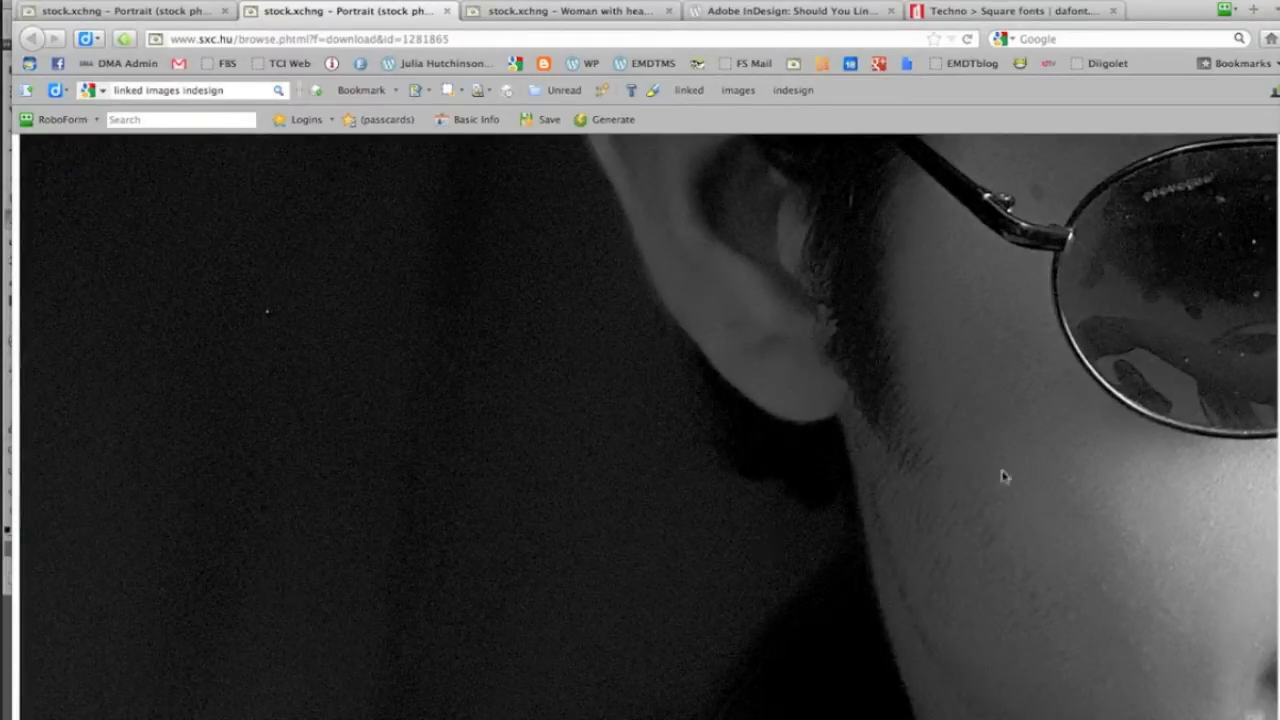
right_click(938, 430)
left_click(979, 458)
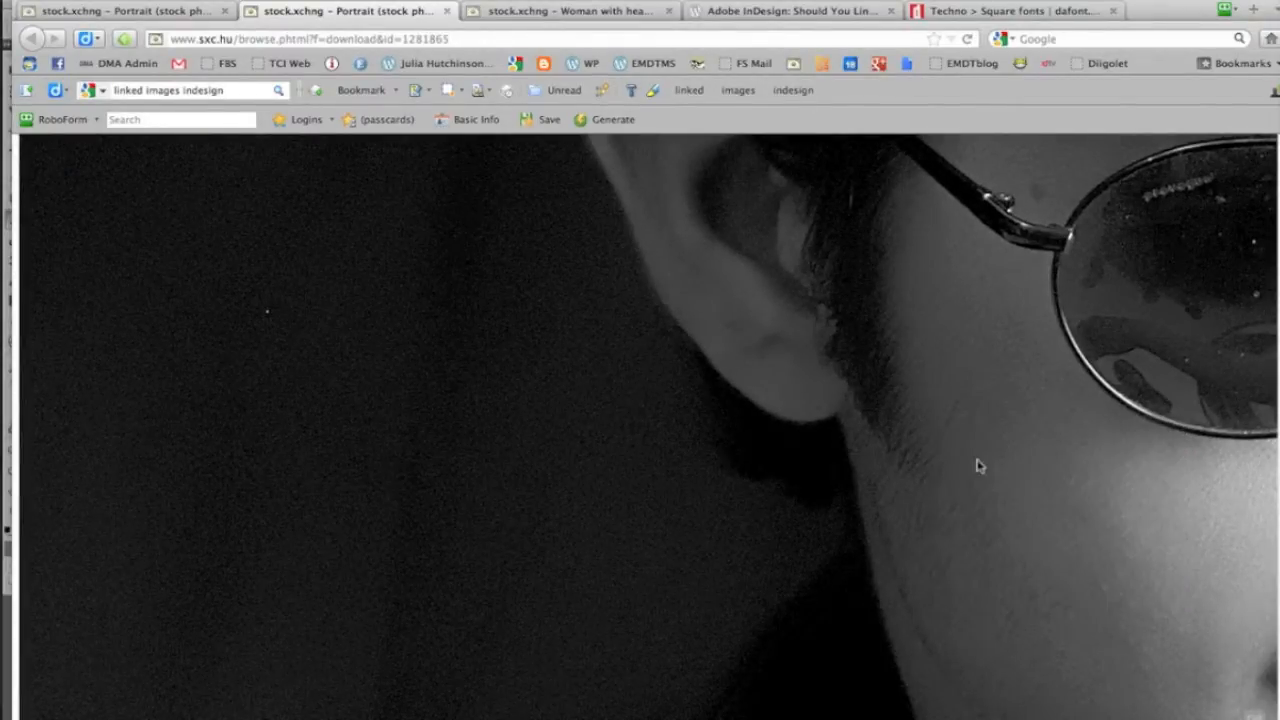
Switch to InDesign and view the man's portrait on page 1
key("super+Tab")
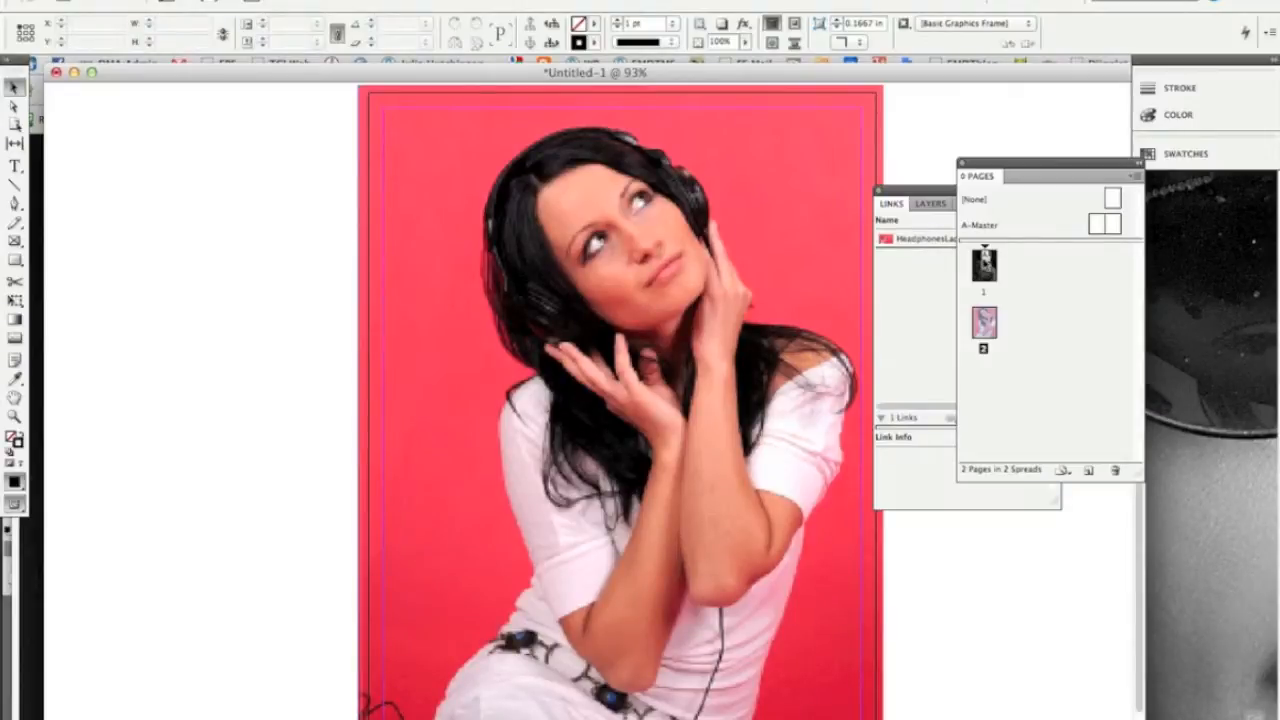
double_click(984, 262)
left_click(620, 418)
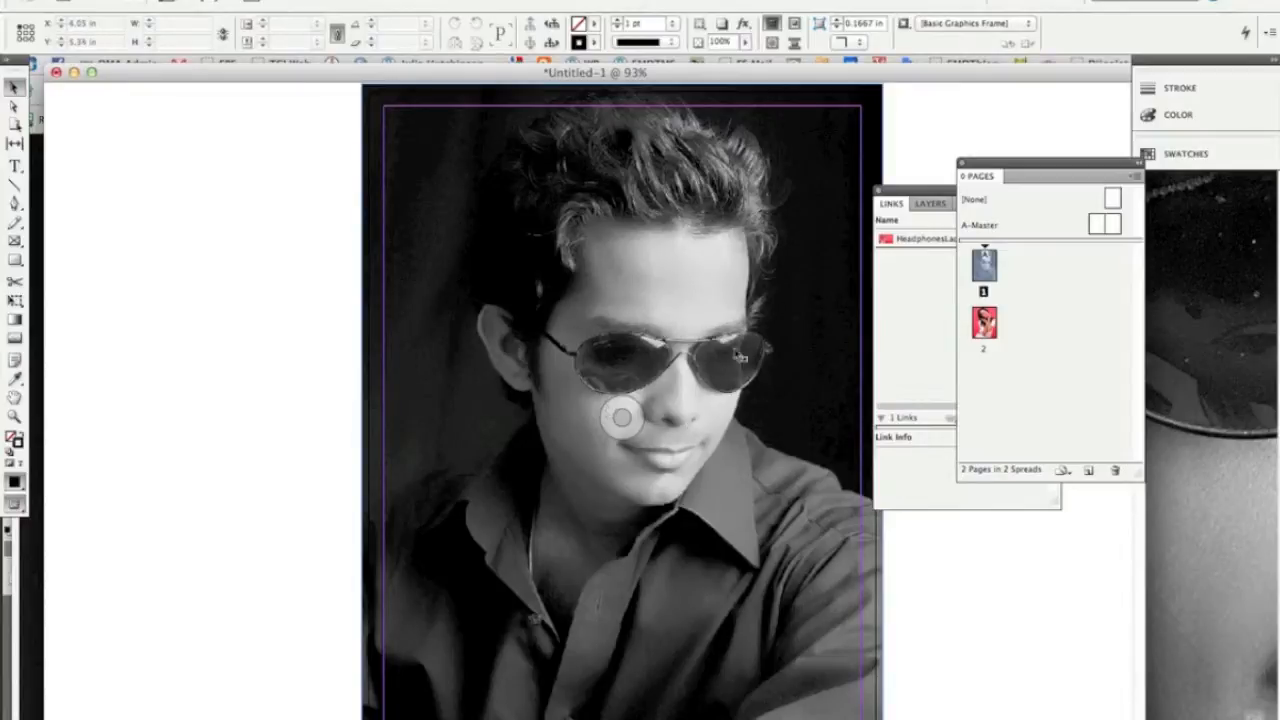
Switch to the browser and check the save destination offered for the headphones woman photo, without saving it
key("super+Tab")
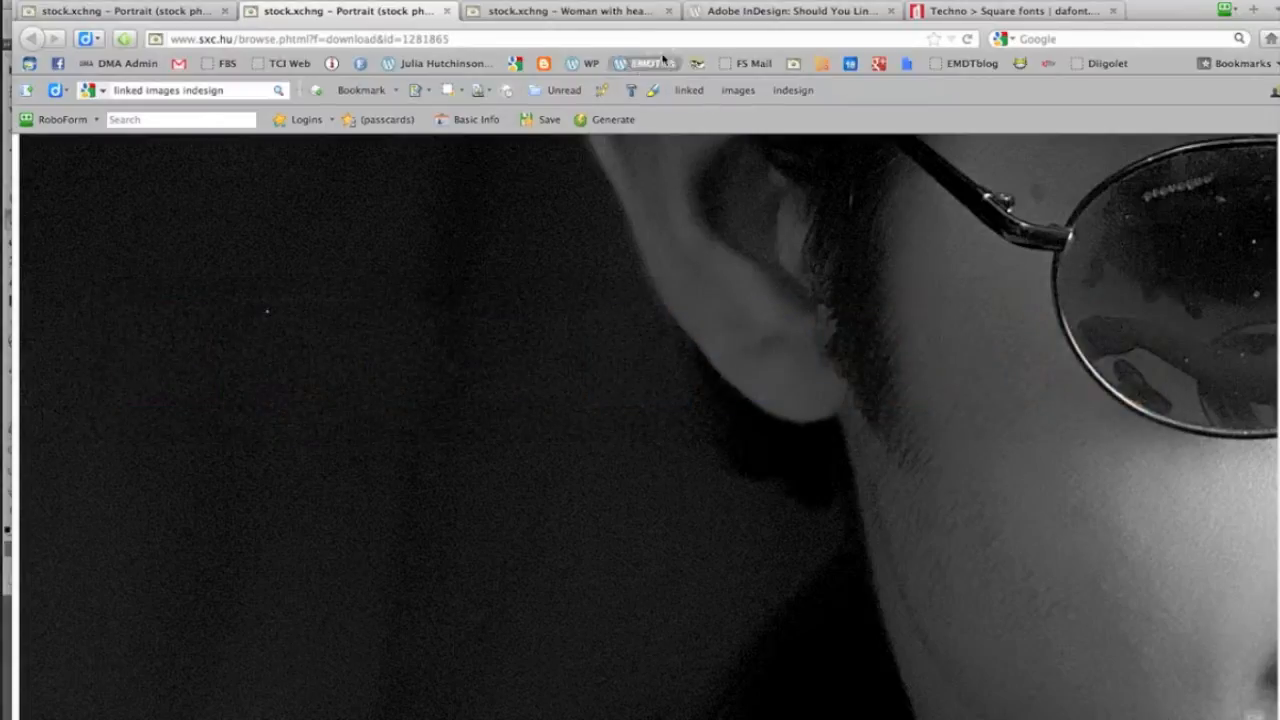
left_click(522, 12)
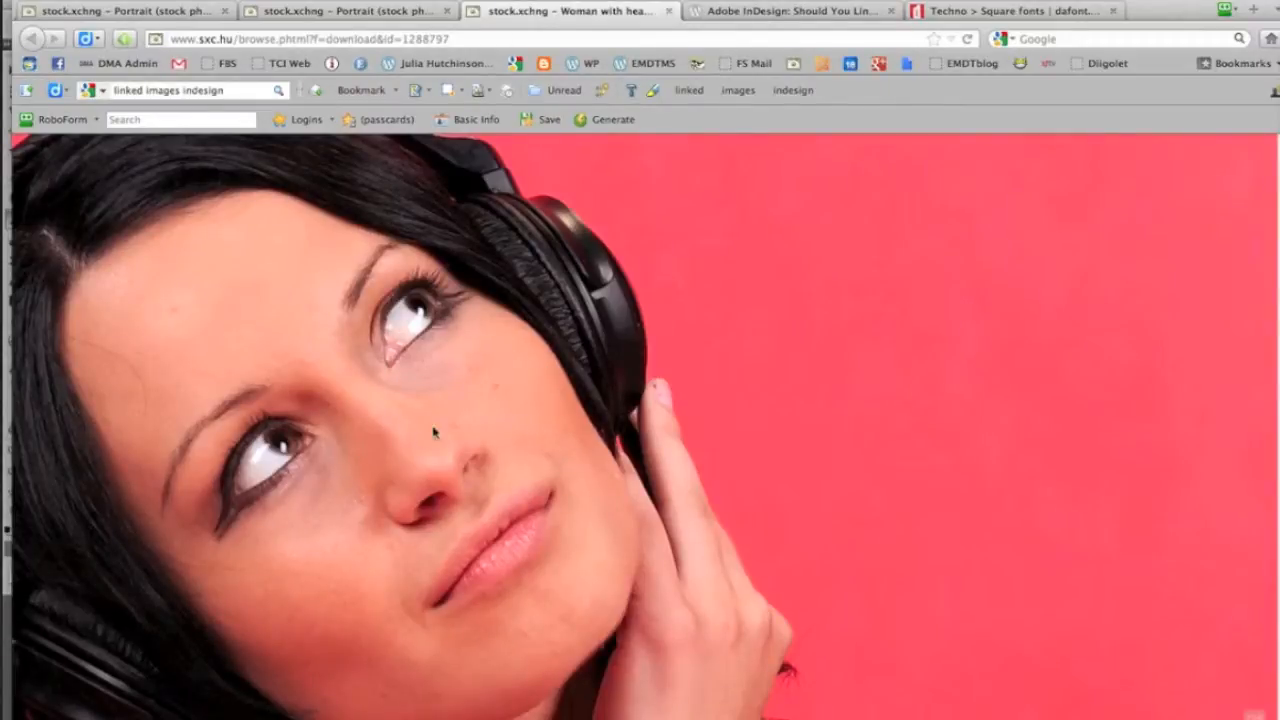
right_click(437, 372)
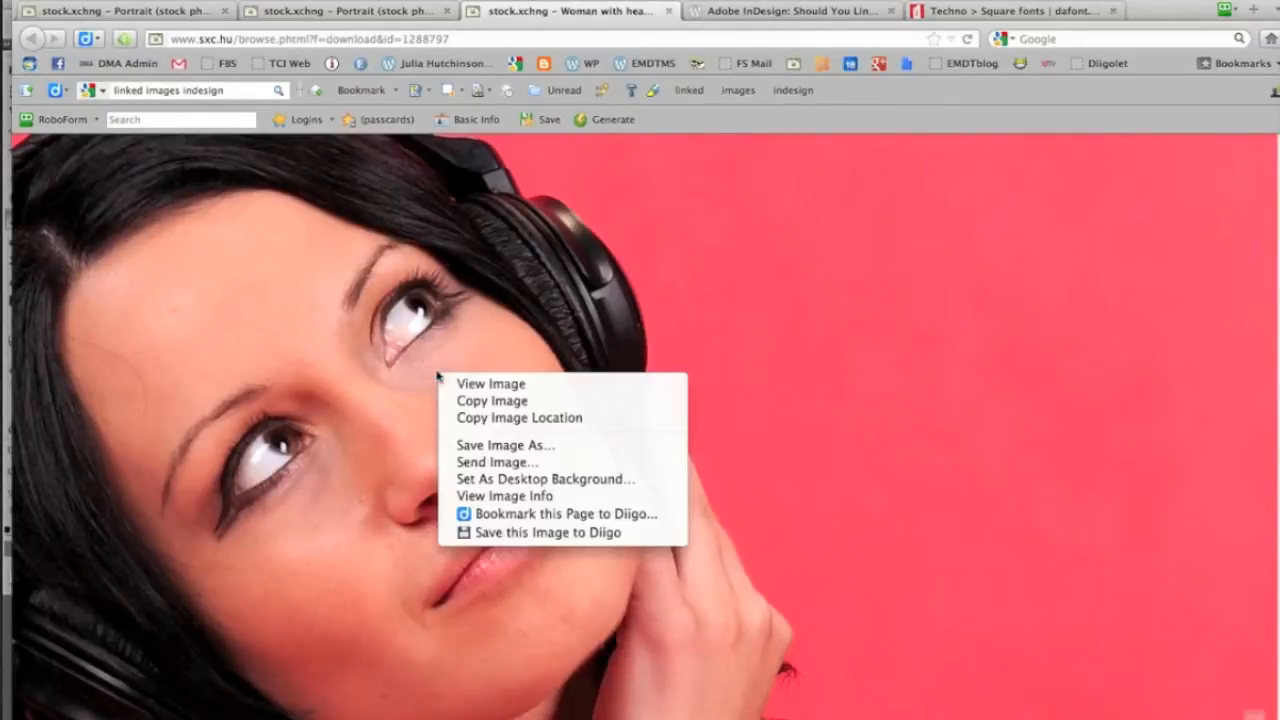
left_click(481, 446)
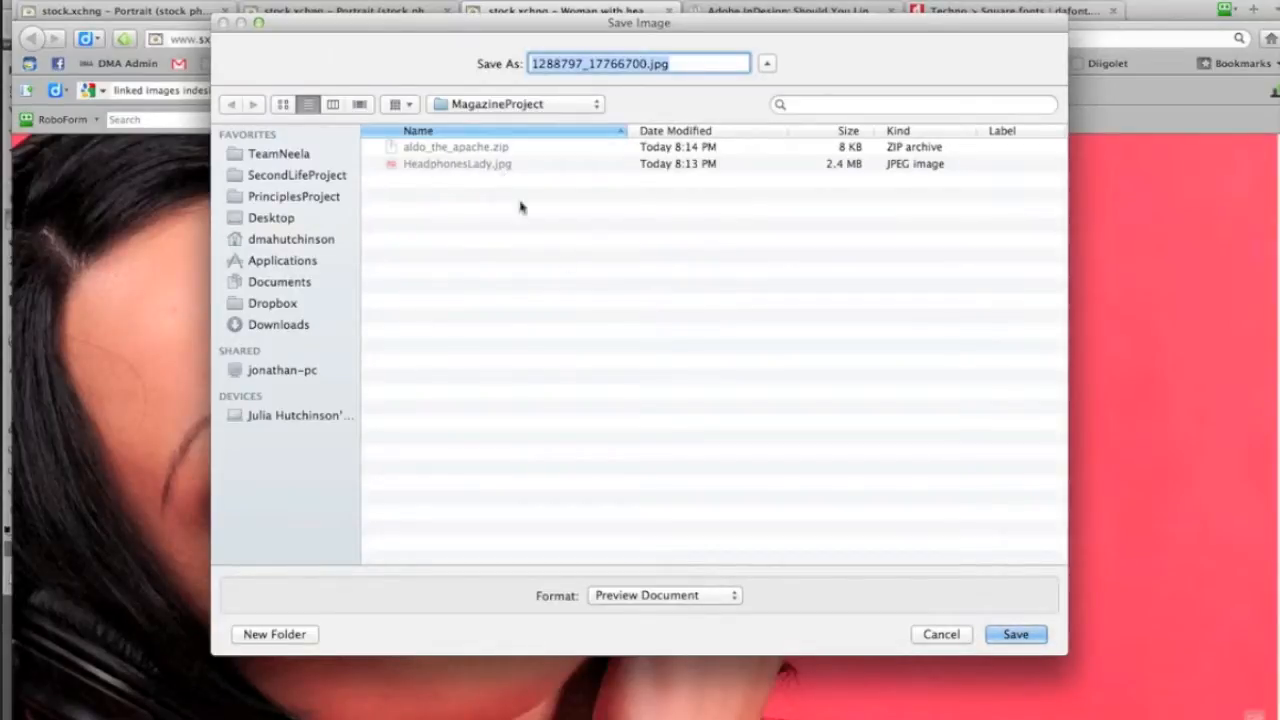
left_click(940, 636)
Return to InDesign, close the Pages panel and move the Links panel clear of the page
key("super+Tab")
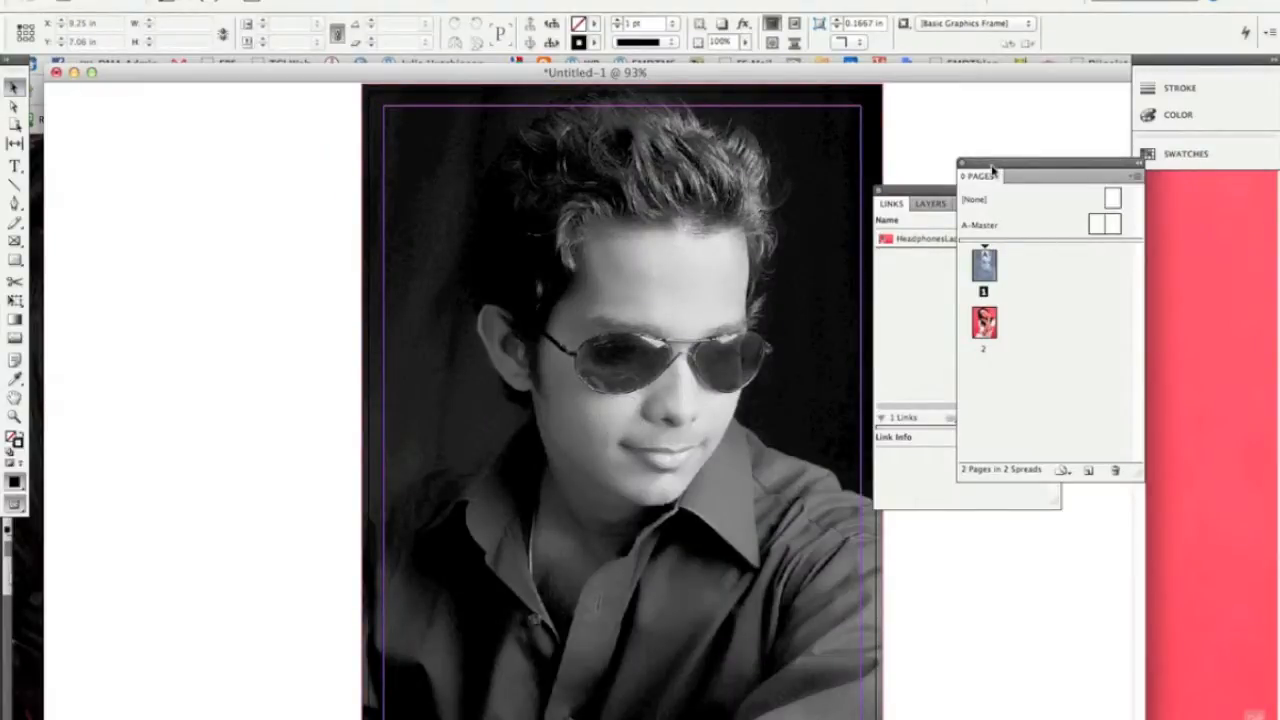
left_click_drag(992, 170, 938, 170)
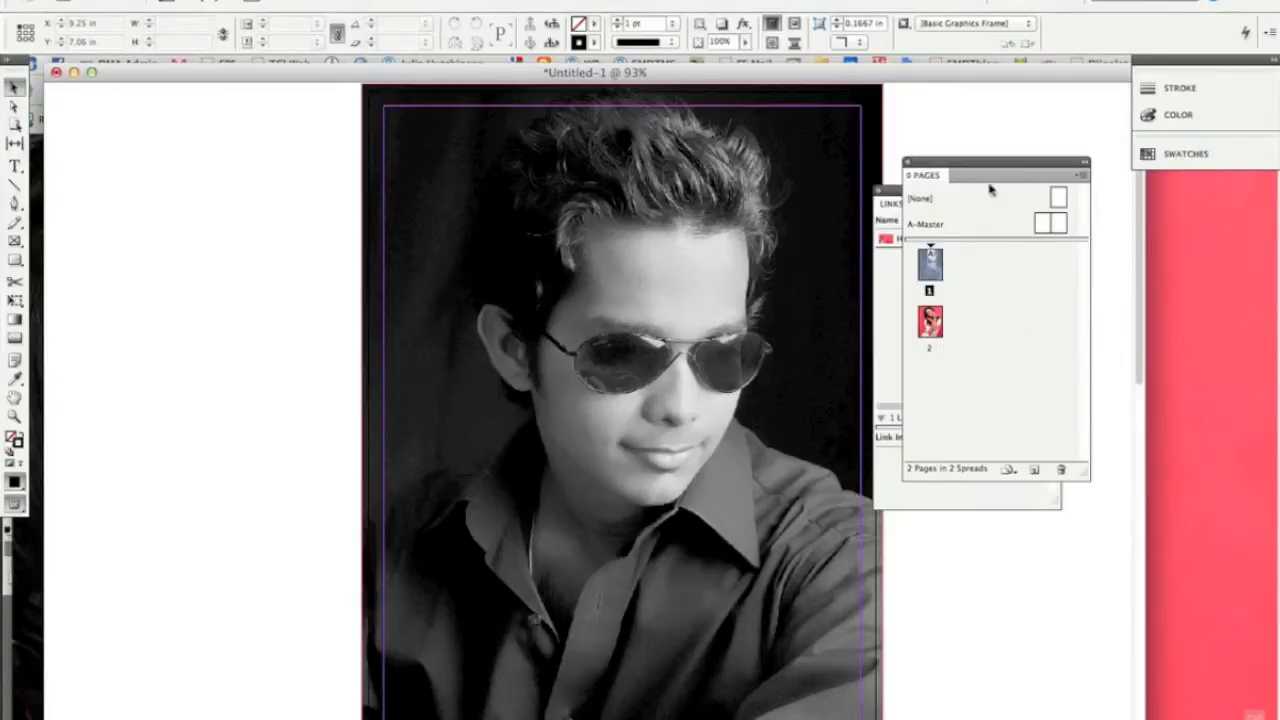
left_click(909, 163)
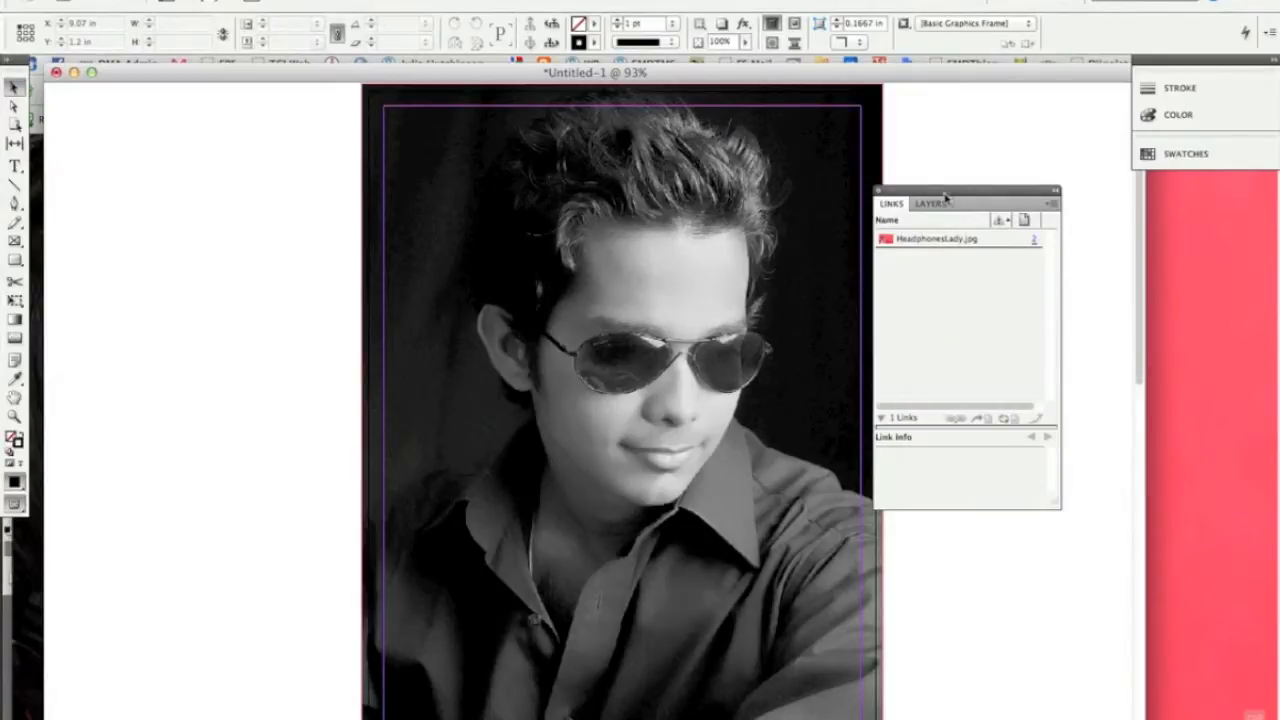
left_click_drag(944, 191, 1013, 169)
Select the man's portrait on page 1 and examine the commands available for it
left_click(690, 366)
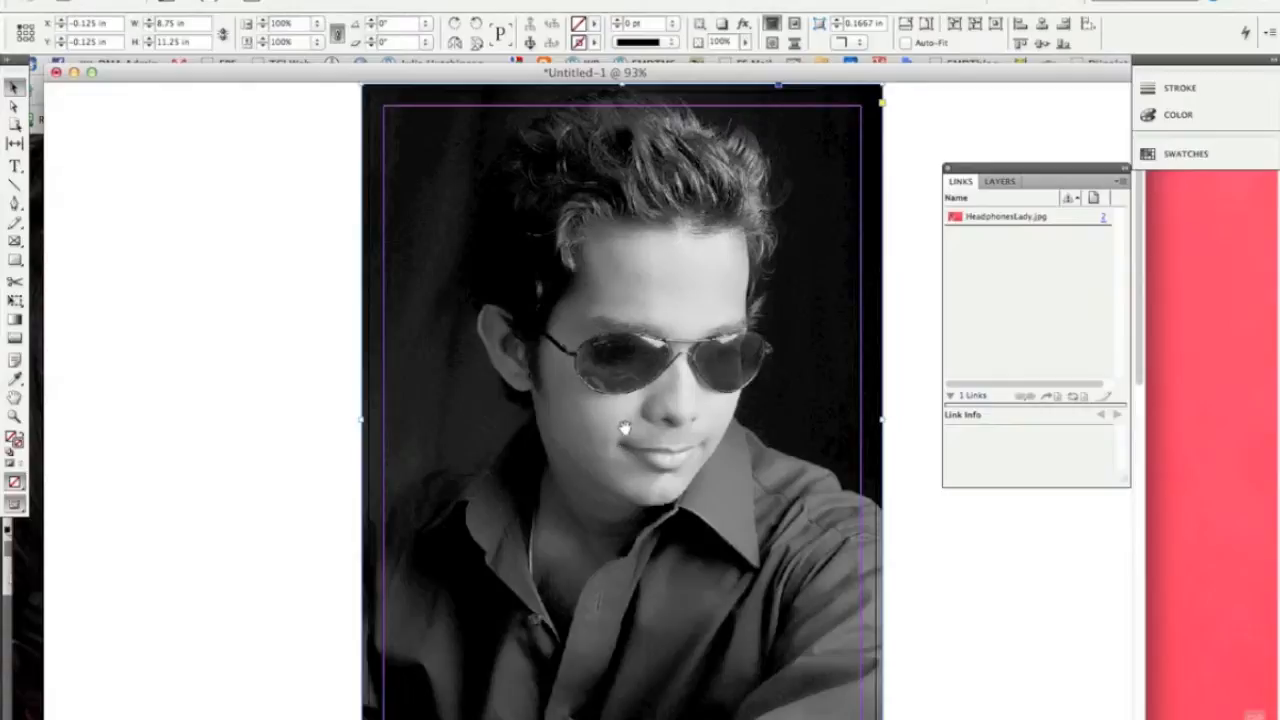
mouse_move(604, 420)
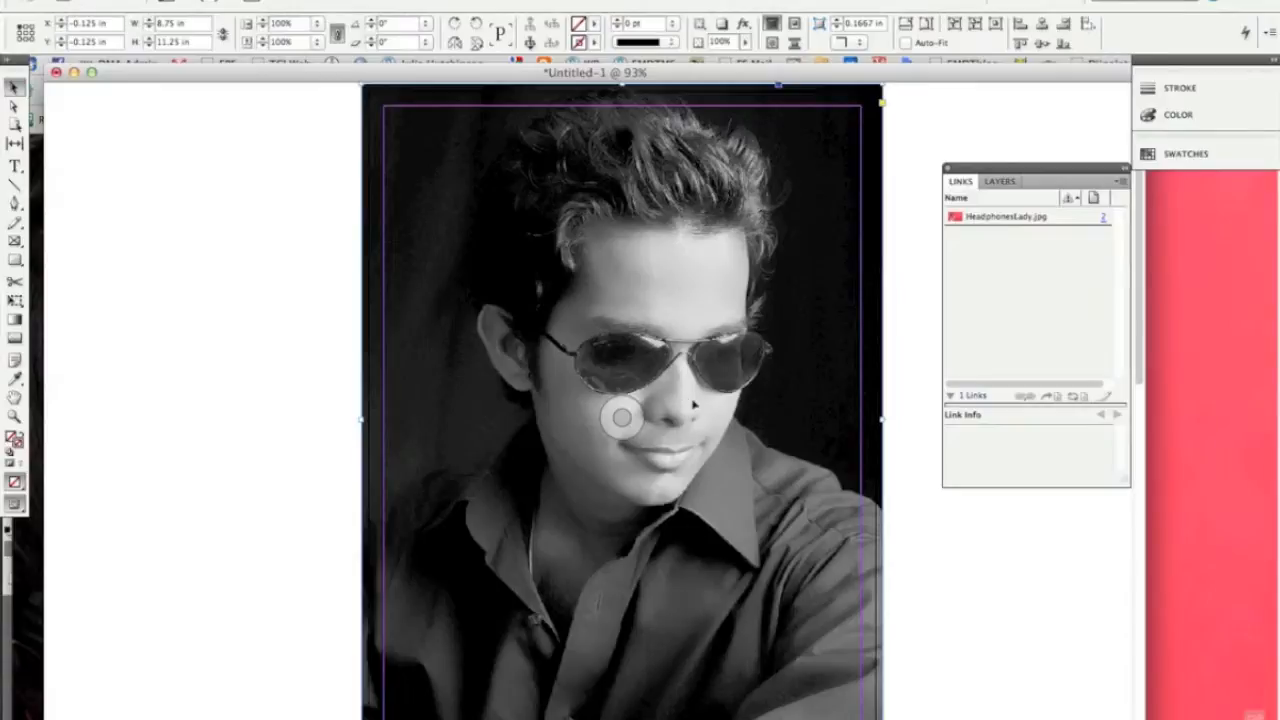
right_click(654, 346)
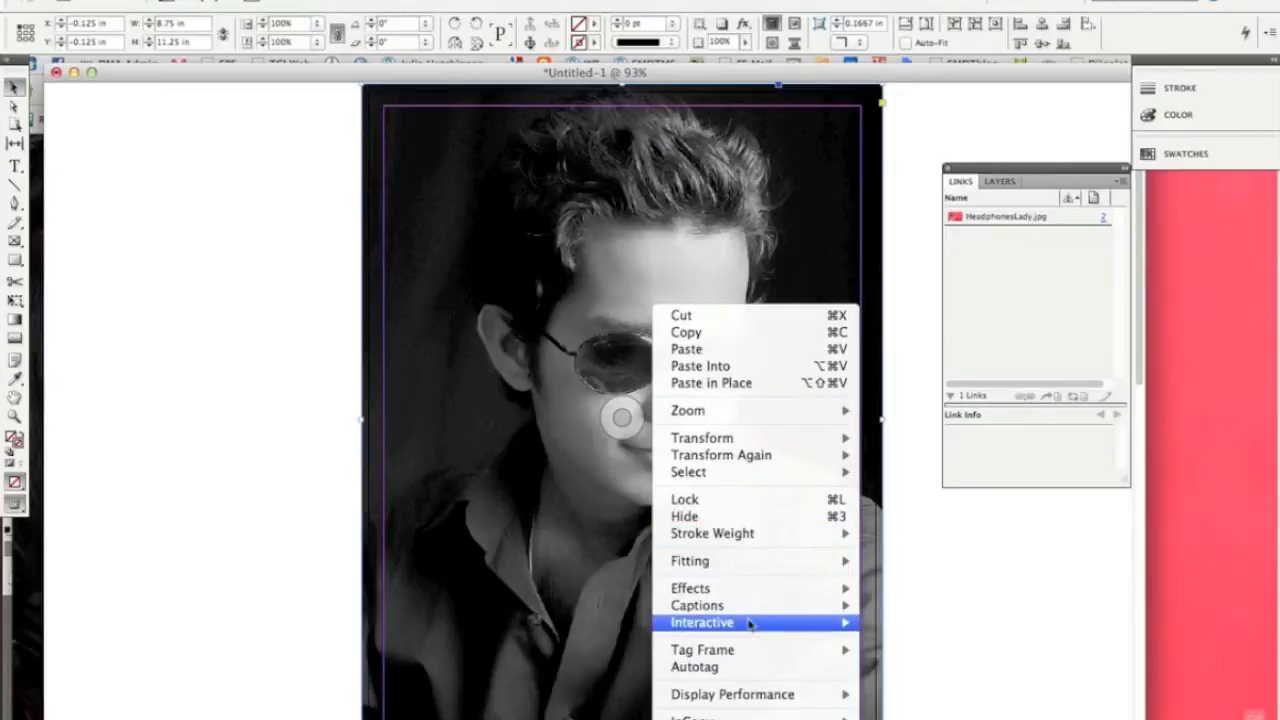
left_click(955, 522)
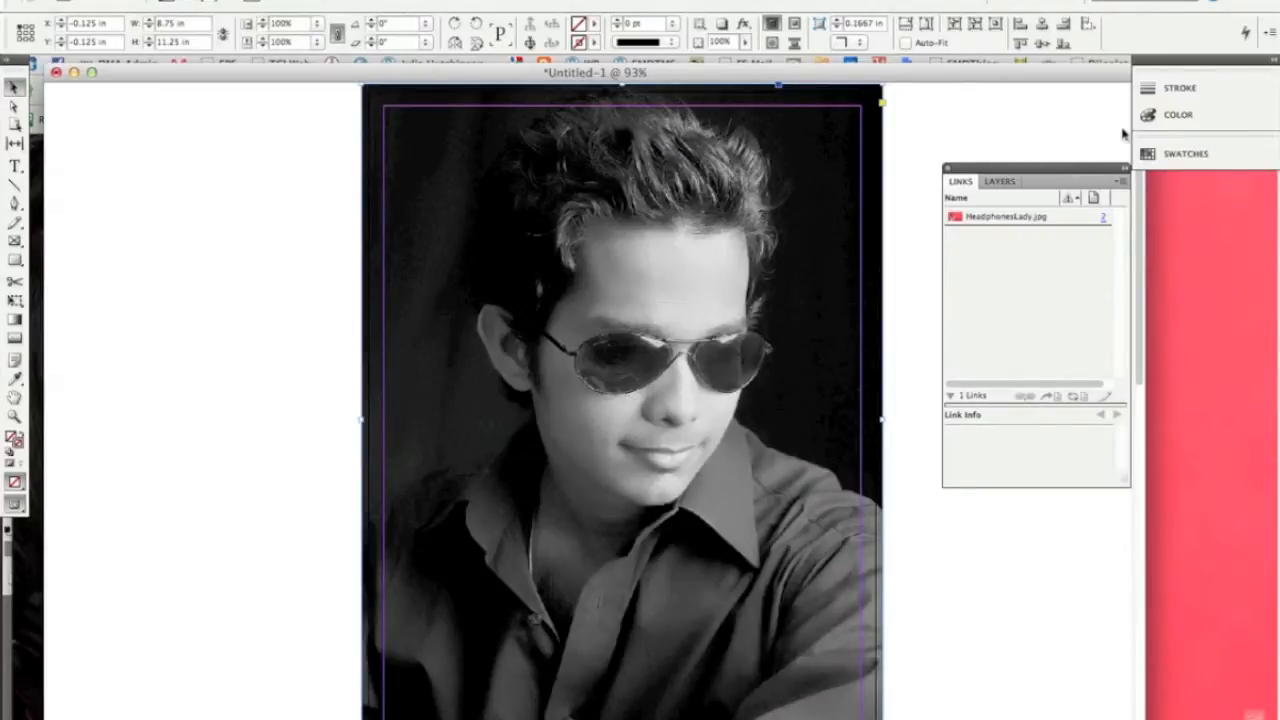
left_click(460, 0)
left_click(460, 0)
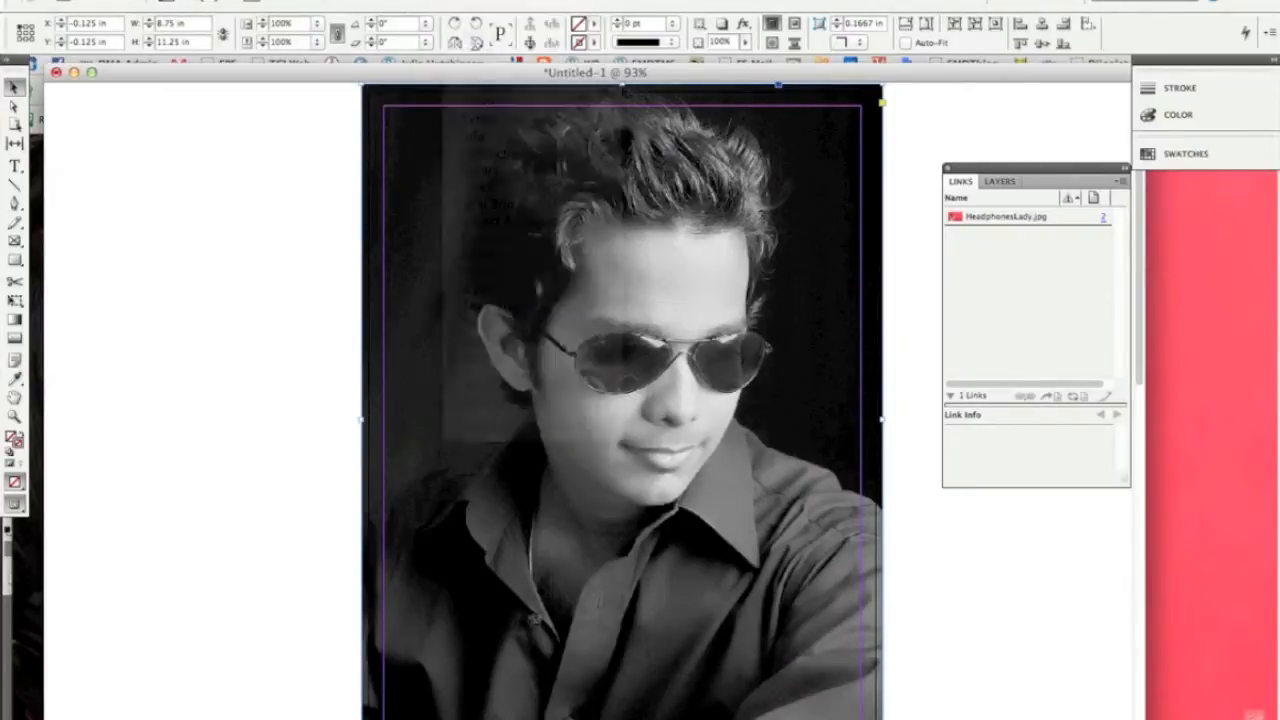
View the headphones woman on page 2 and locate the Place command without running it
scroll(254, 608, "down", 10)
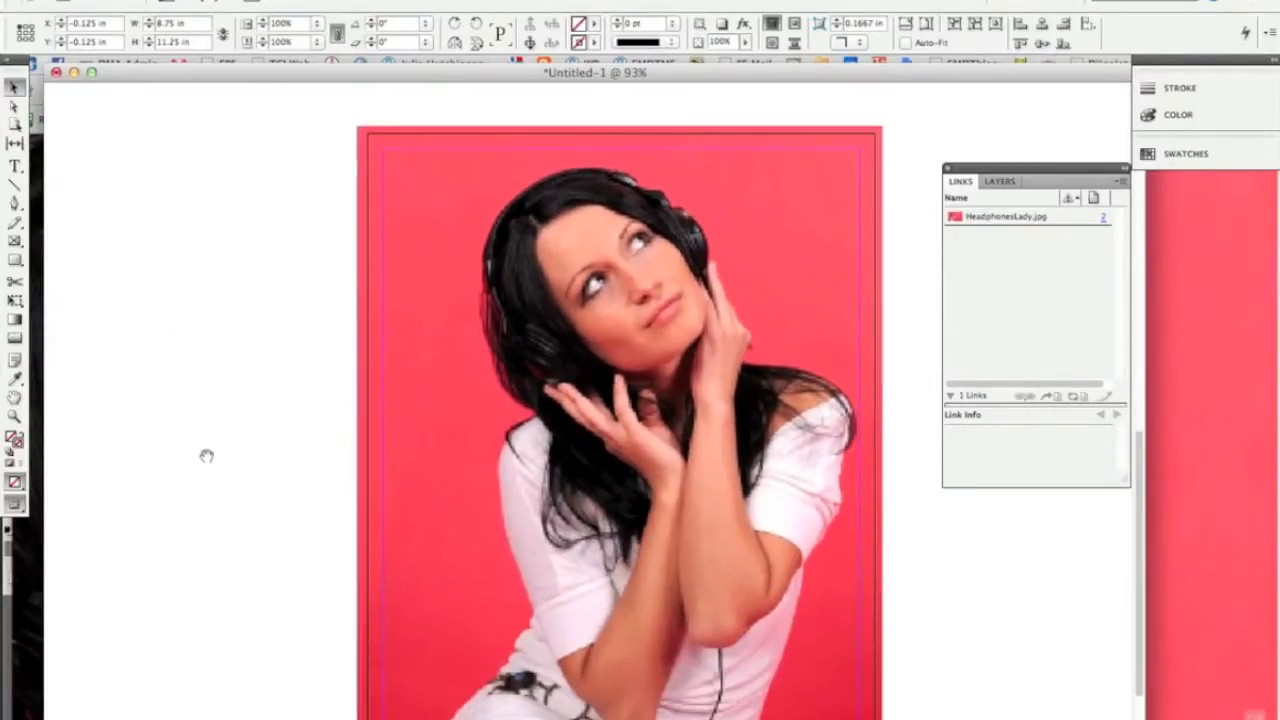
left_click_drag(206, 456, 206, 417)
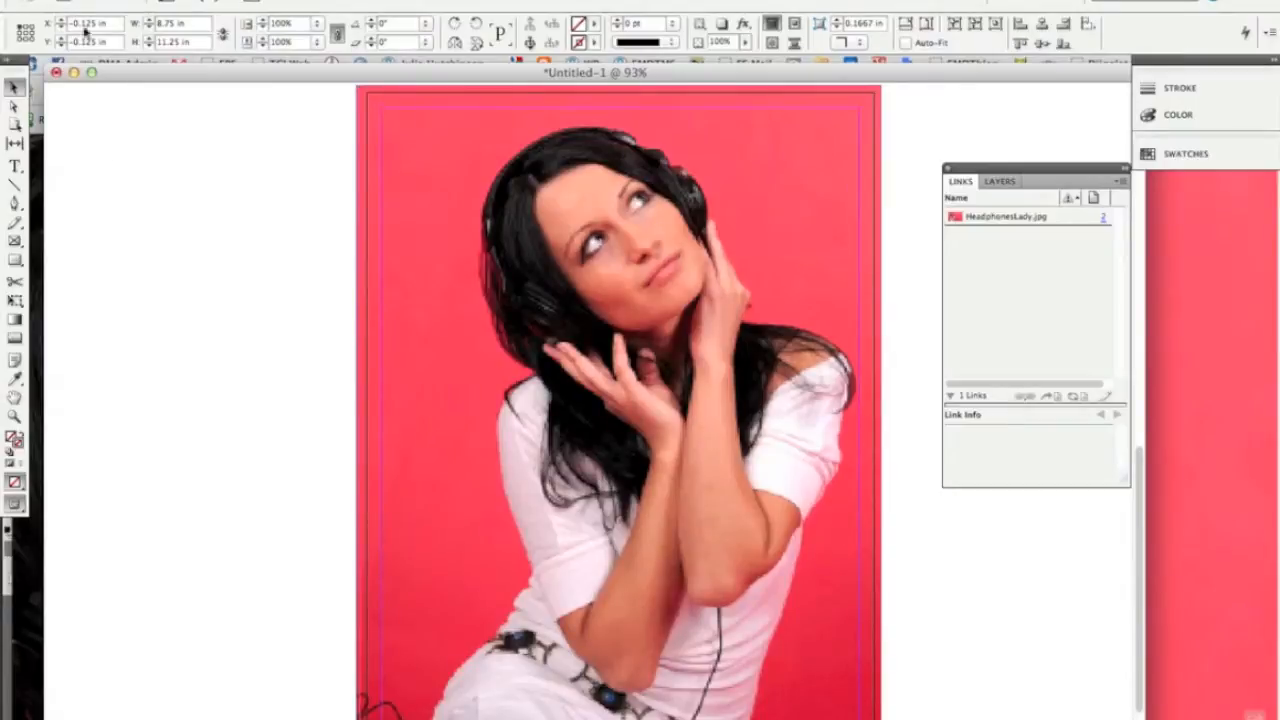
left_click(130, 1)
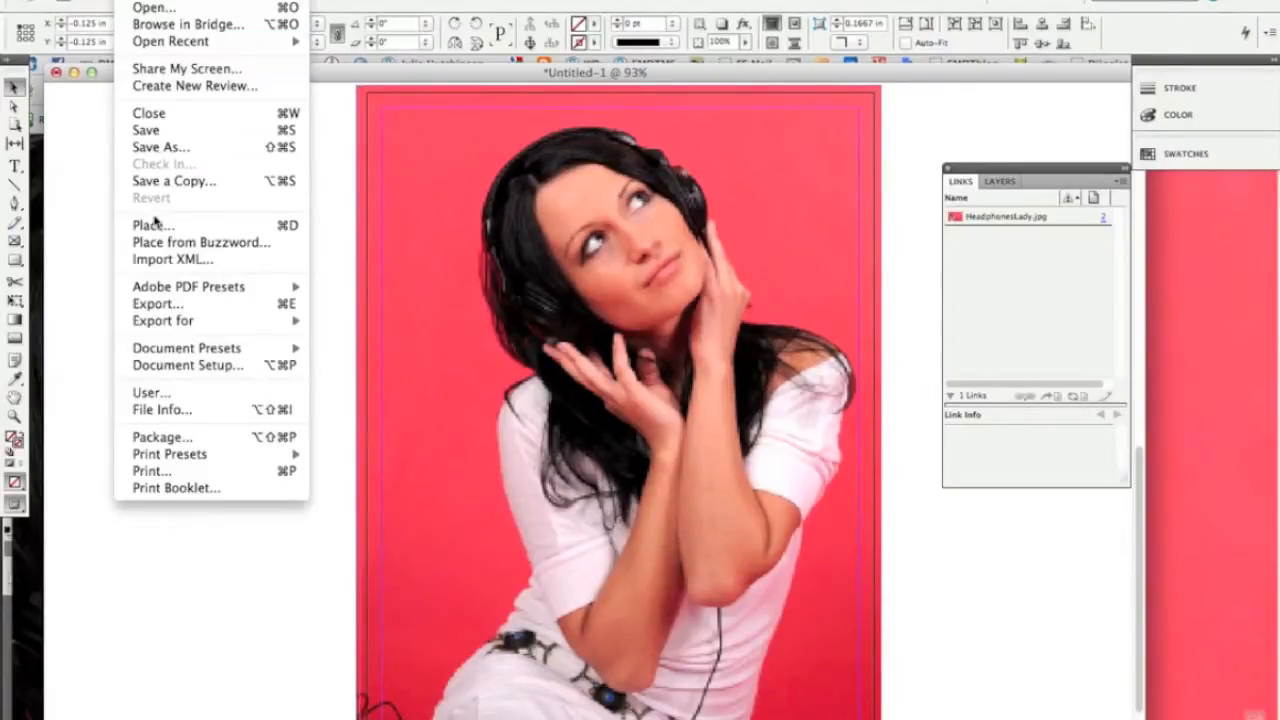
left_click(100, 214)
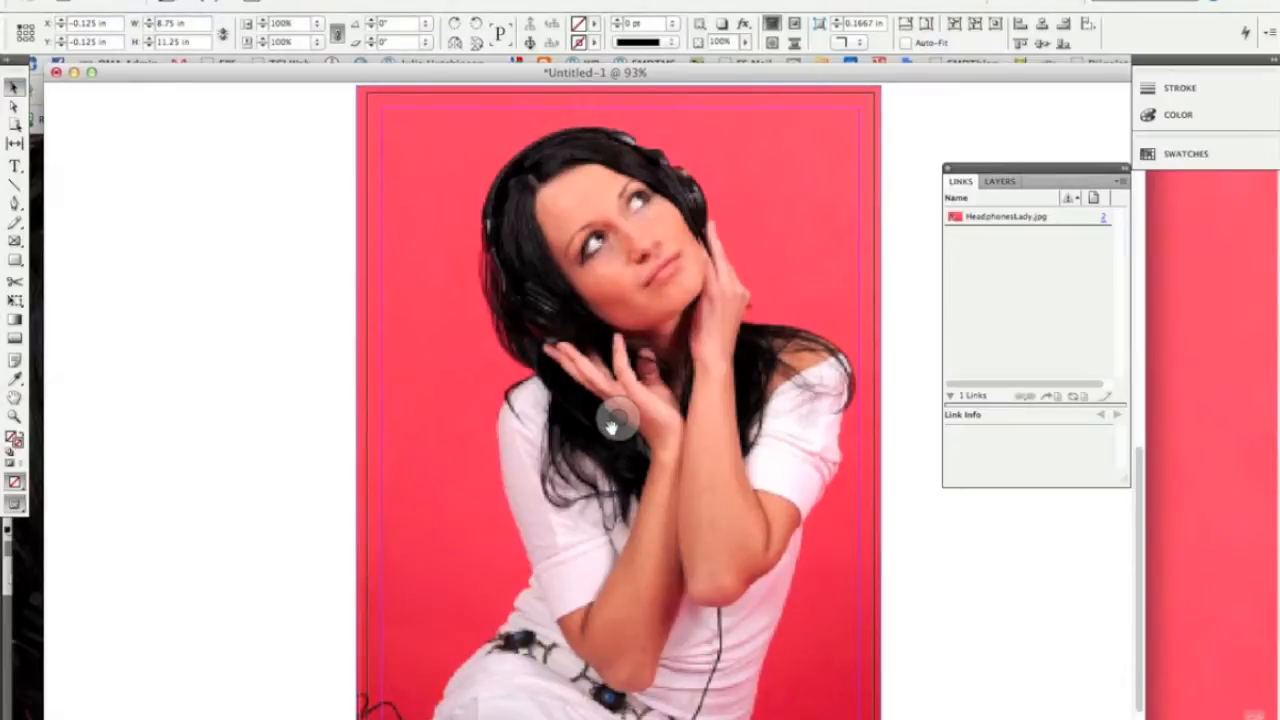
Switch to Finder to check the files in the MagazineProject folder, and return to the InDesign document
key("super+Tab")
key("super+Tab")
key("super+Tab")
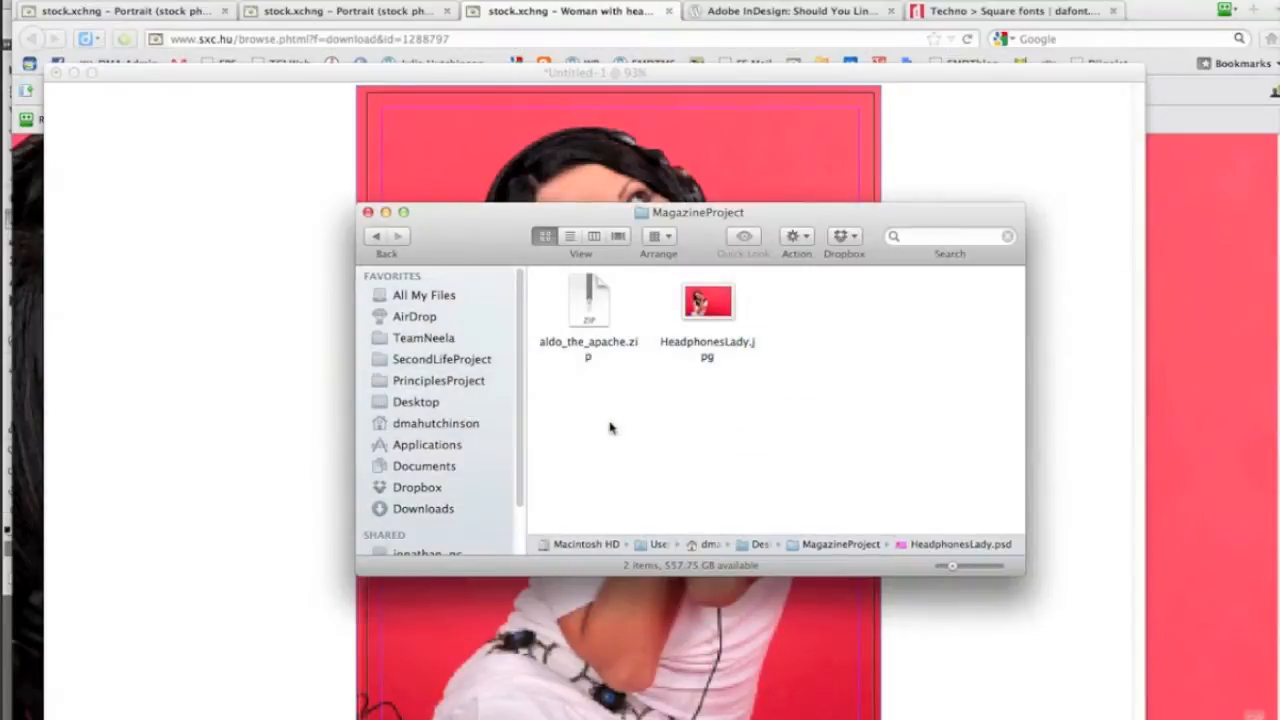
left_click(268, 330)
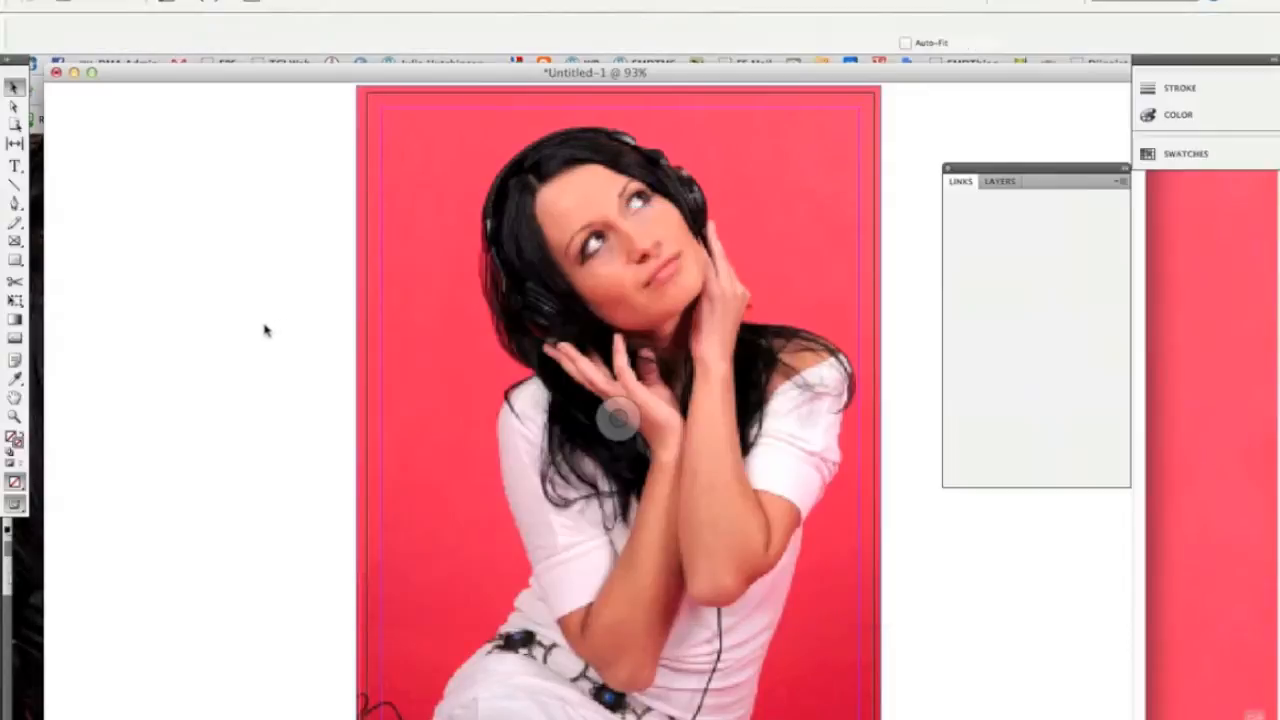
Open the linked HeadphonesLady.jpg image from page 2 for editing in Adobe Photoshop CS5.1
left_click(623, 329)
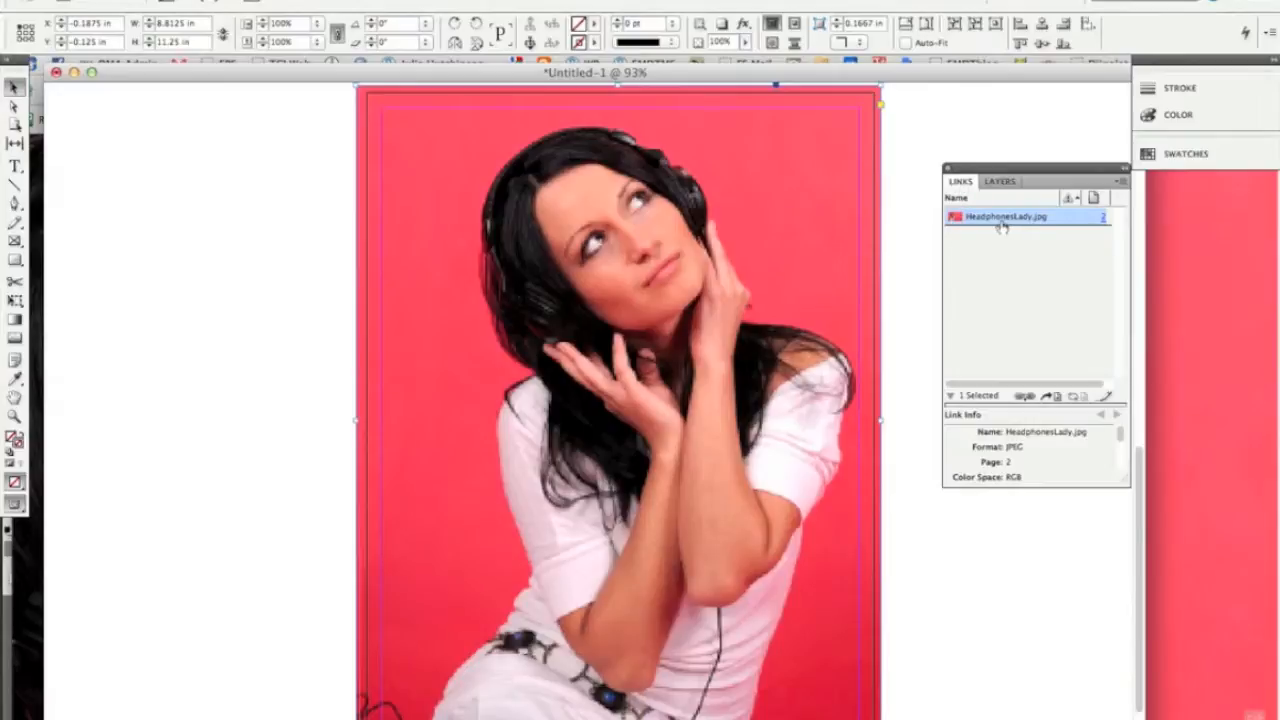
mouse_move(1020, 224)
right_click(619, 410)
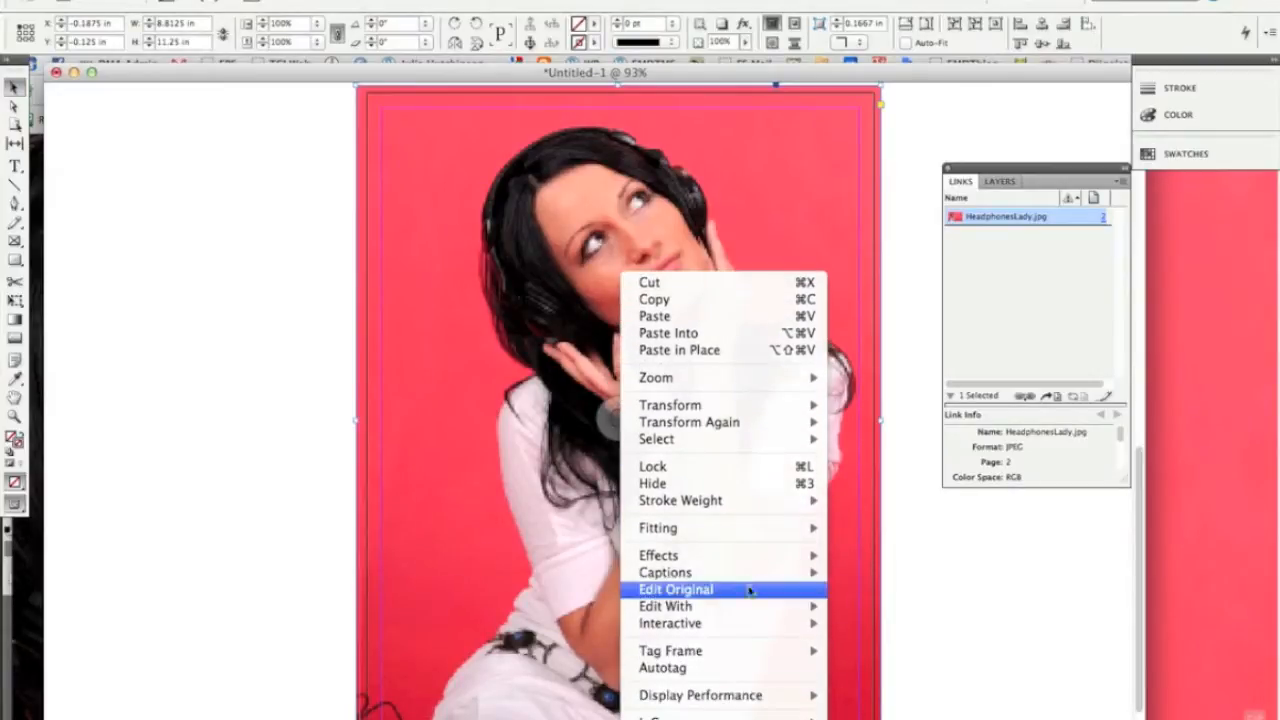
mouse_move(750, 612)
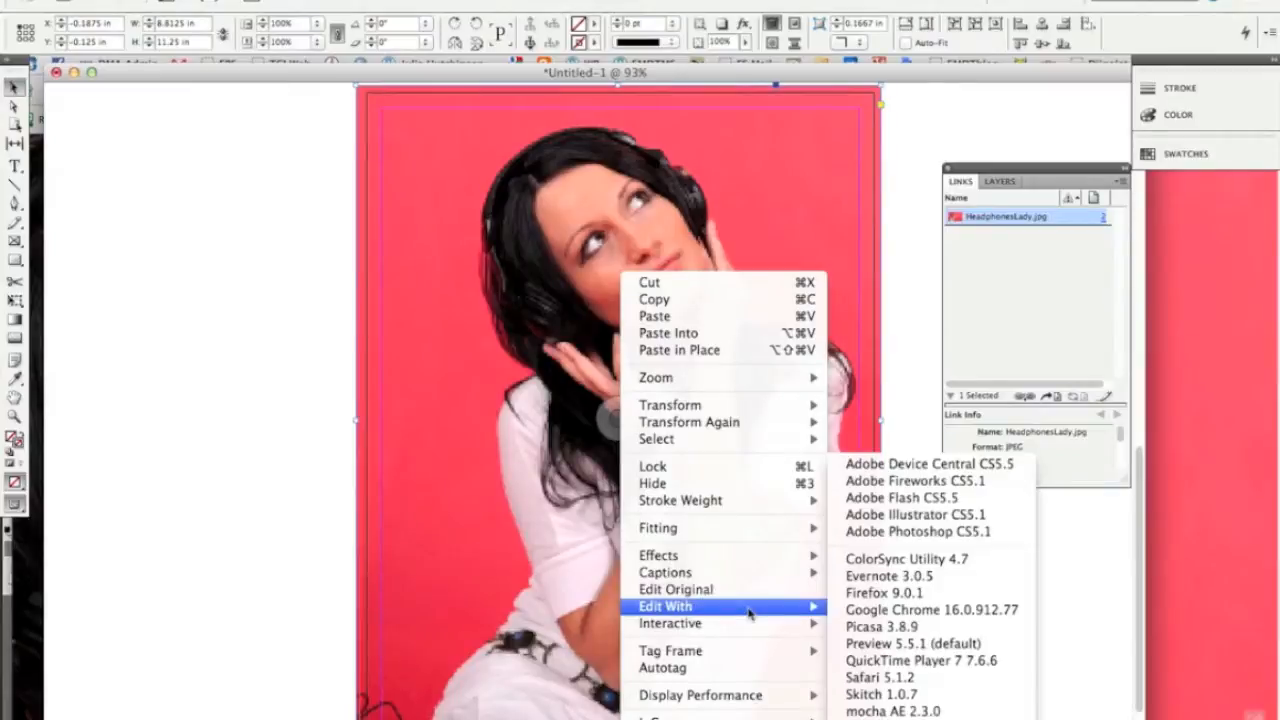
left_click(882, 532)
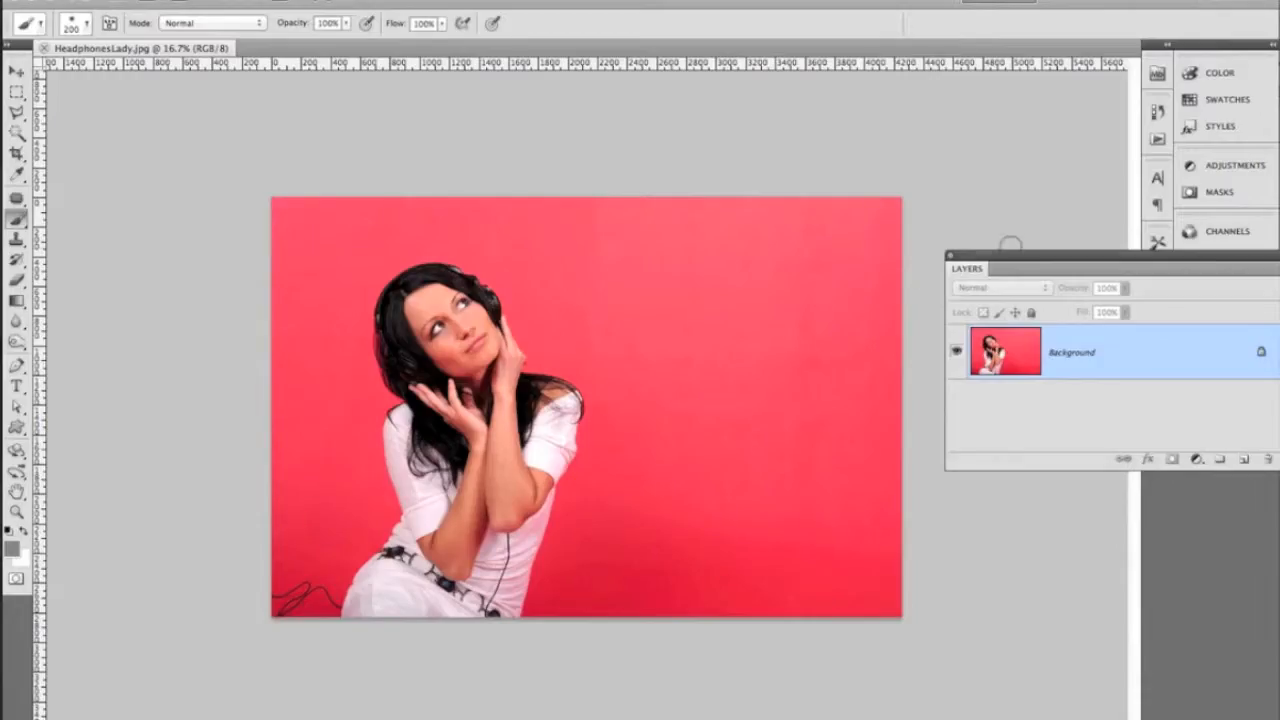
Add a Hue/Saturation adjustment layer above the Background layer and set its hue to +103
left_click_drag(1012, 255, 881, 216)
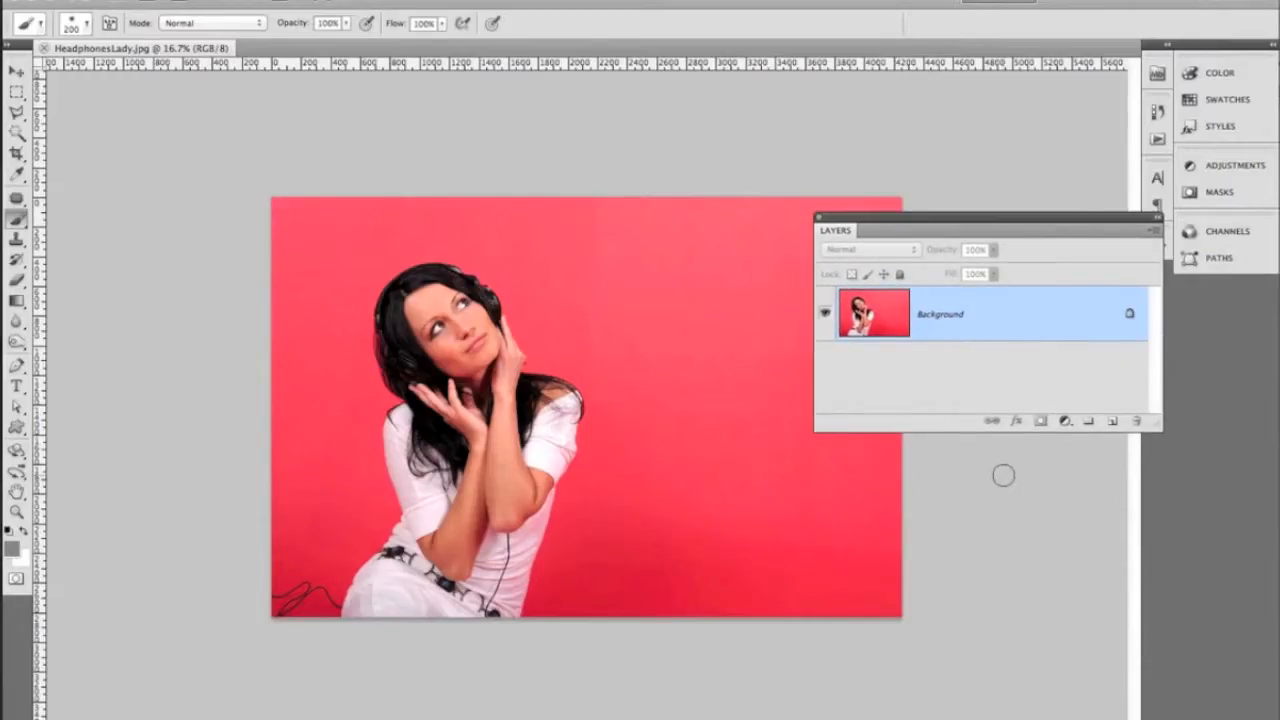
left_click(1065, 423)
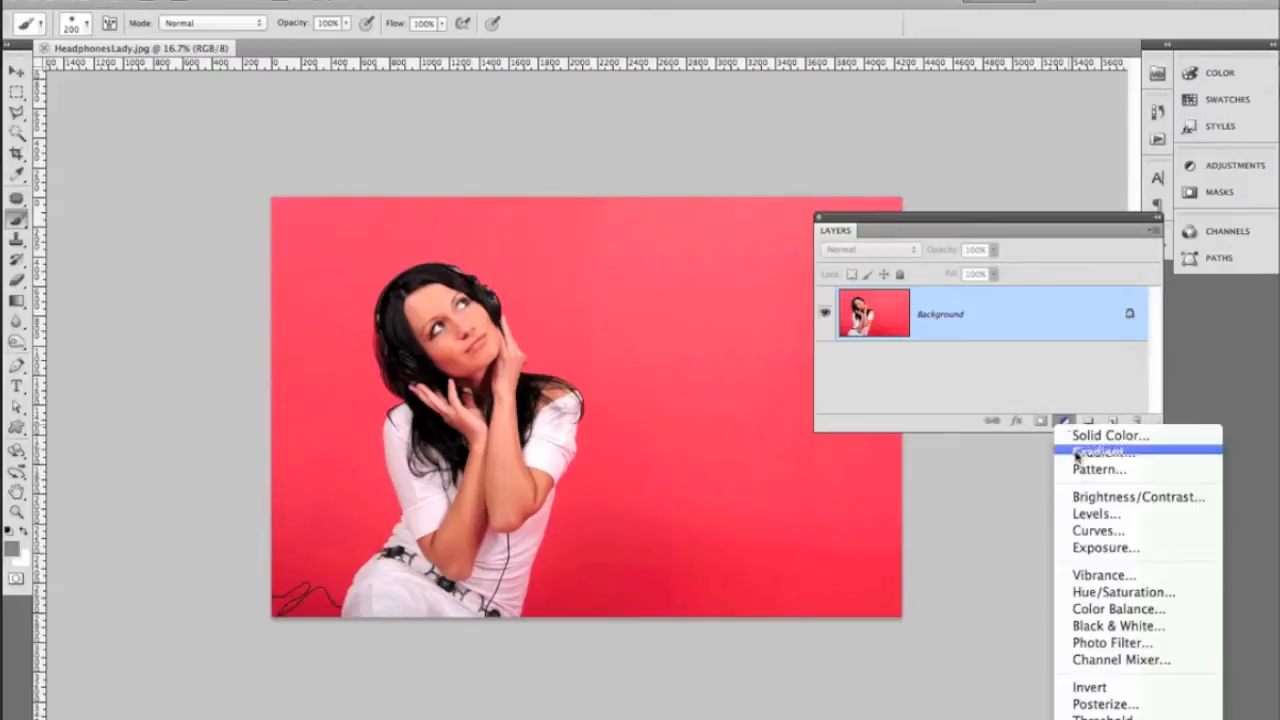
left_click(1103, 592)
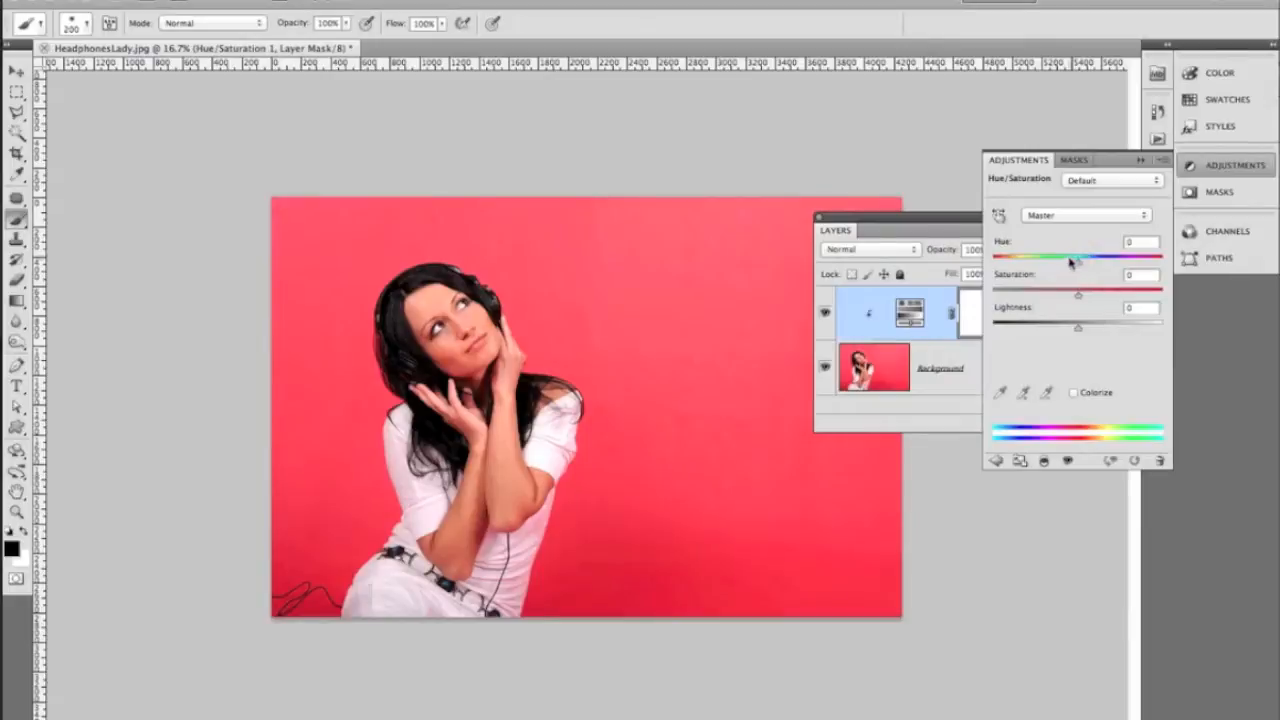
left_click_drag(1080, 264, 1135, 259)
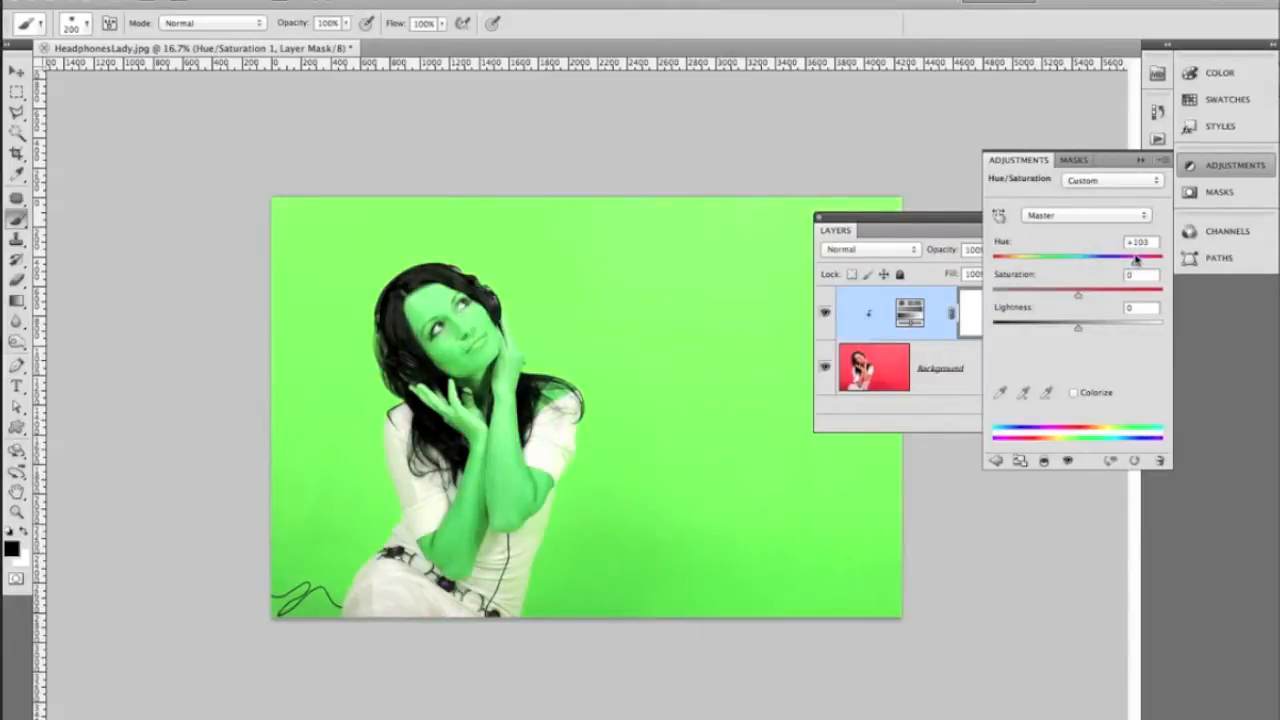
left_click(1141, 160)
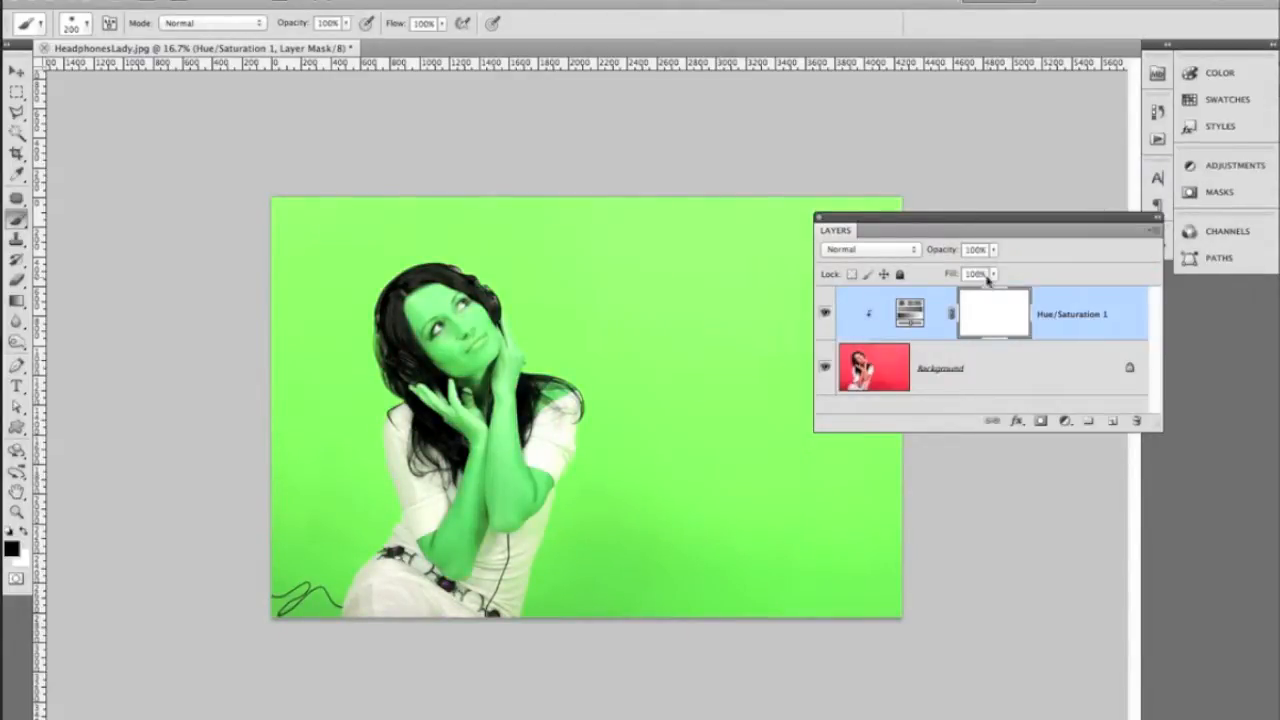
Enlarge the brush to 800 and paint black over the woman on the Hue/Saturation mask to restore her original colours
key("bracketright")
key("bracketright")
key("bracketright")
key("bracketright")
key("bracketright")
key("bracketright")
key("bracketright")
mouse_move(450, 310)
left_mouse_down()
mouse_move(437, 560)
mouse_move(507, 465)
mouse_move(507, 440)
mouse_move(460, 600)
mouse_move(414, 585)
mouse_move(375, 608)
mouse_move(427, 538)
mouse_move(407, 520)
mouse_move(415, 420)
left_mouse_up()
mouse_move(415, 345)
left_mouse_down()
mouse_move(480, 340)
mouse_move(520, 425)
mouse_move(505, 580)
mouse_move(512, 480)
mouse_move(449, 623)
mouse_move(391, 623)
mouse_move(389, 646)
left_mouse_up()
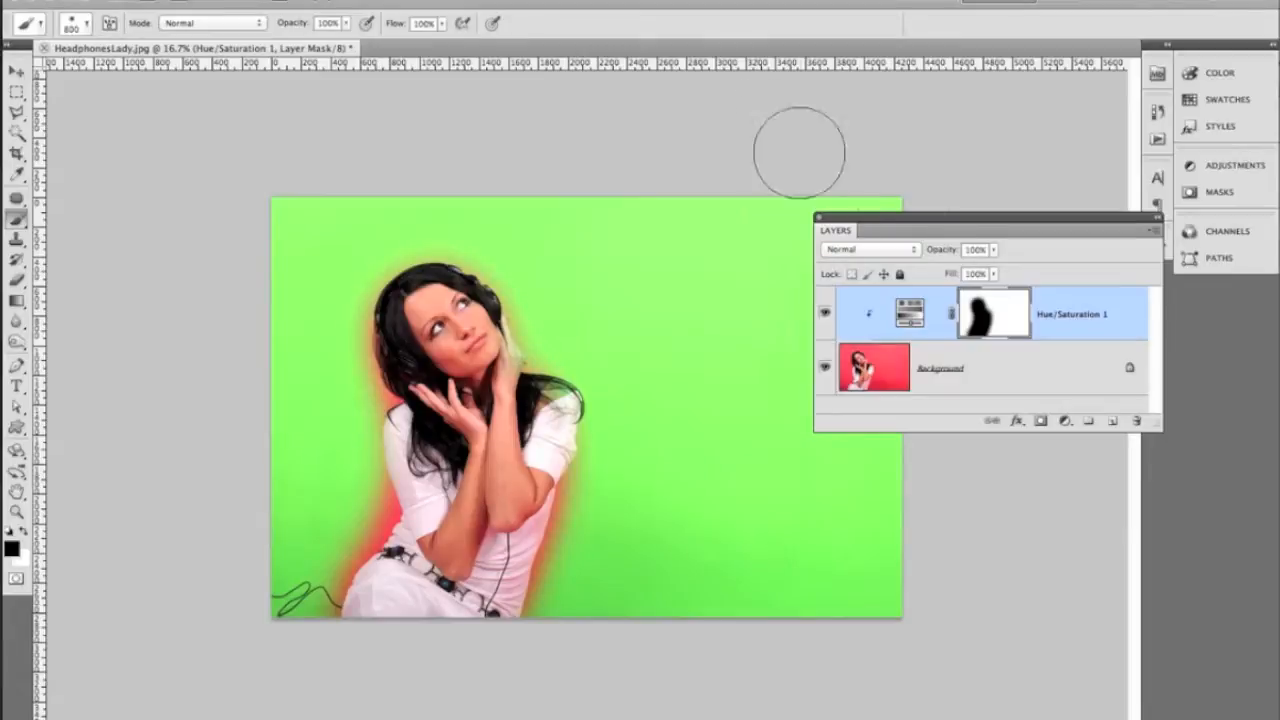
Save the edited image as HeadphonesLady.psd in the MagazineProject folder, in Photoshop format with layers kept
left_click_drag(1071, 220, 1085, 175)
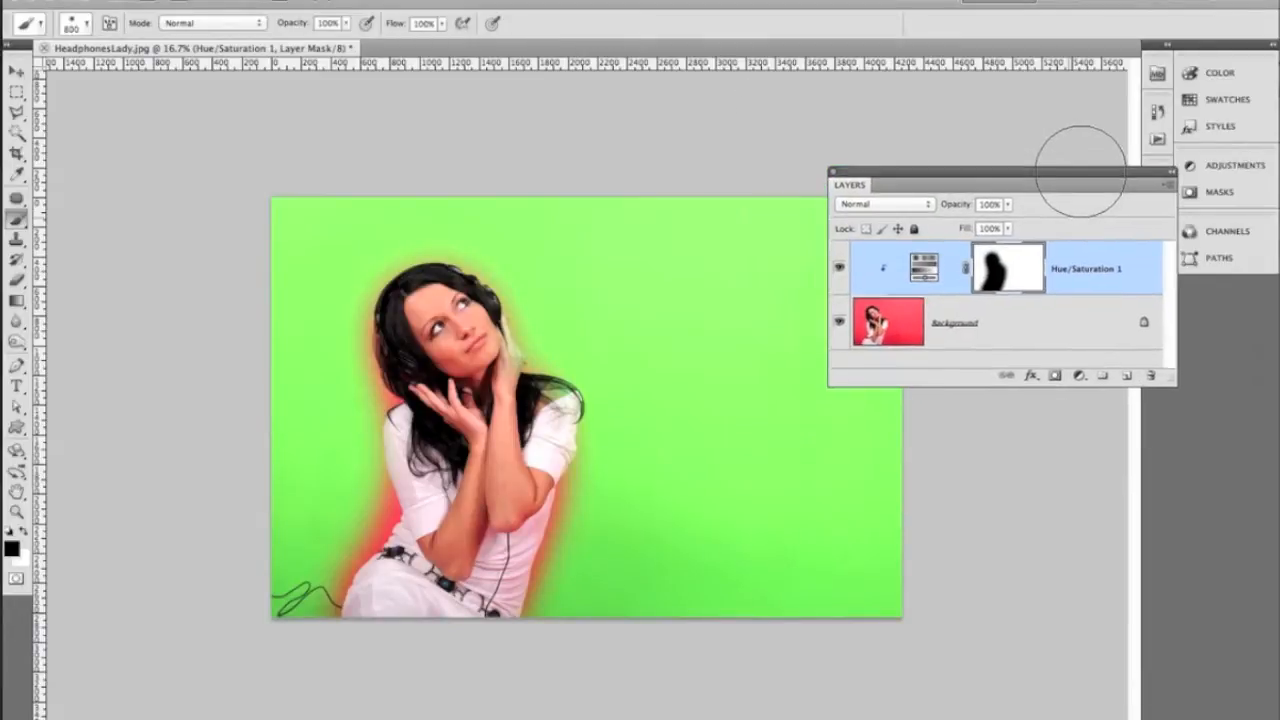
key("super+shift+s")
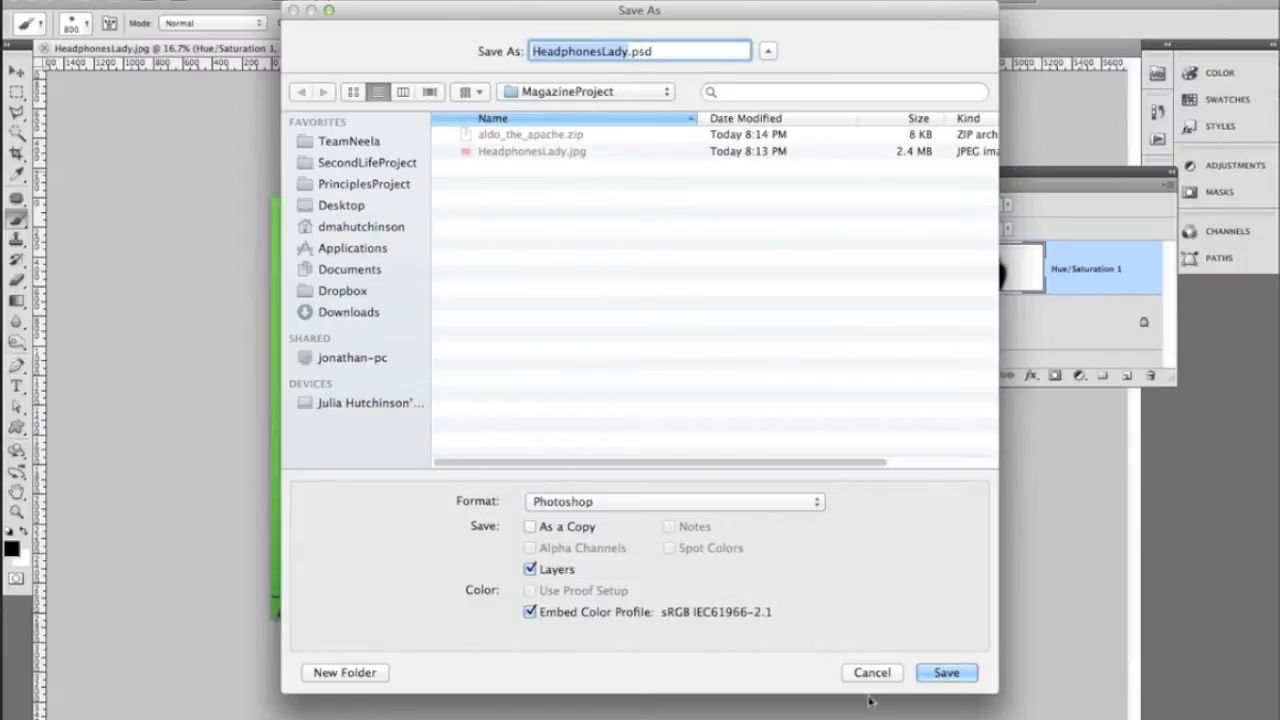
left_click(946, 673)
Switch to InDesign and relink the page 2 image HeadphonesLady.jpg to HeadphonesLady.psd in the MagazineProject folder
key("super+Tab")
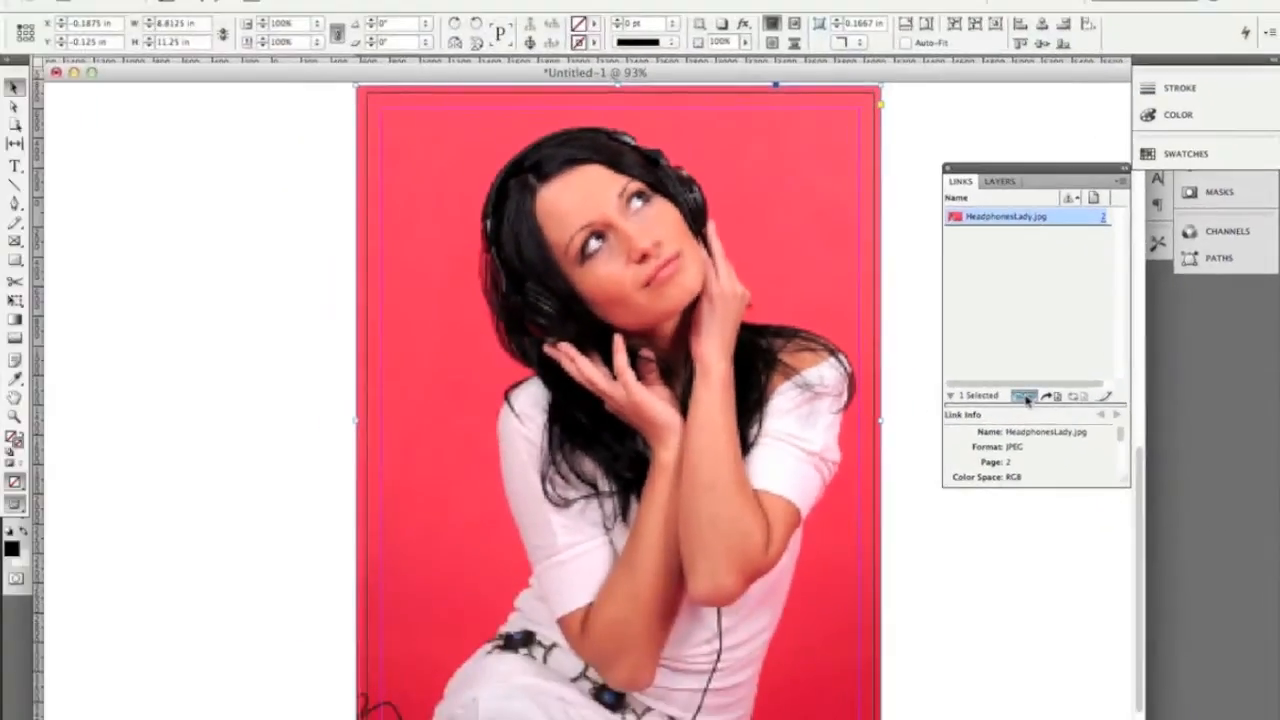
left_click(812, 441)
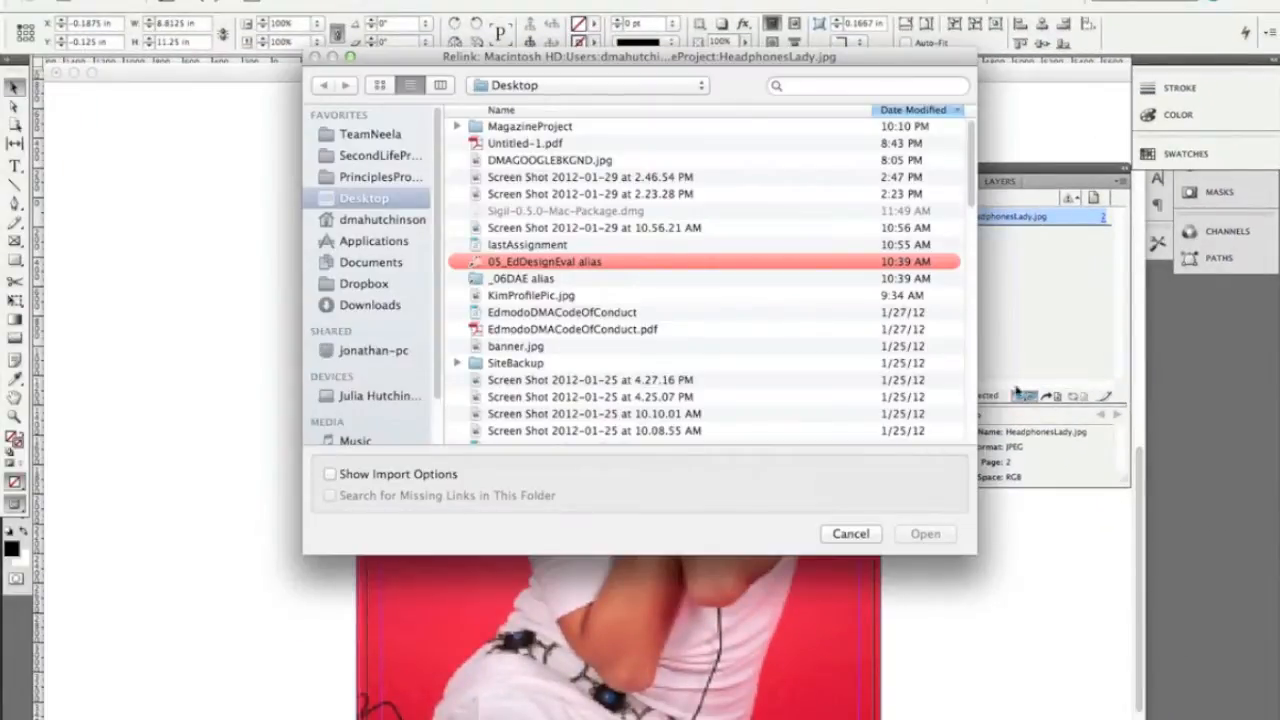
double_click(478, 128)
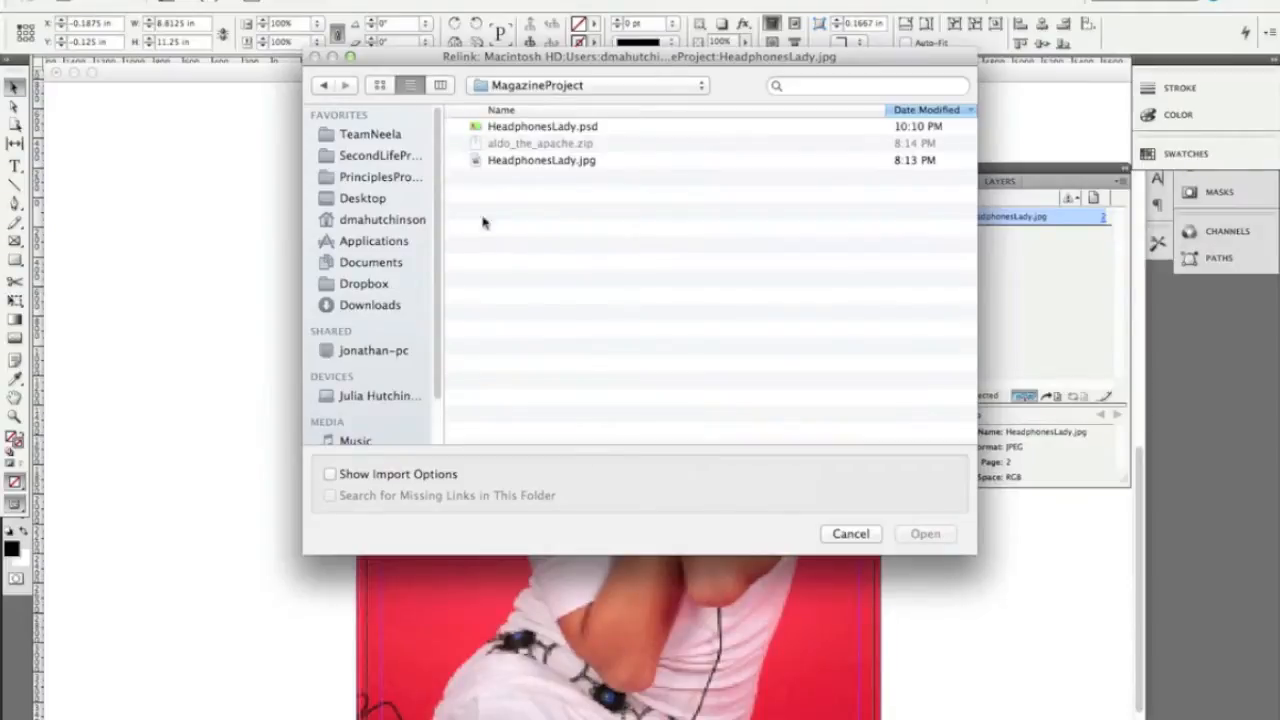
left_click(474, 128)
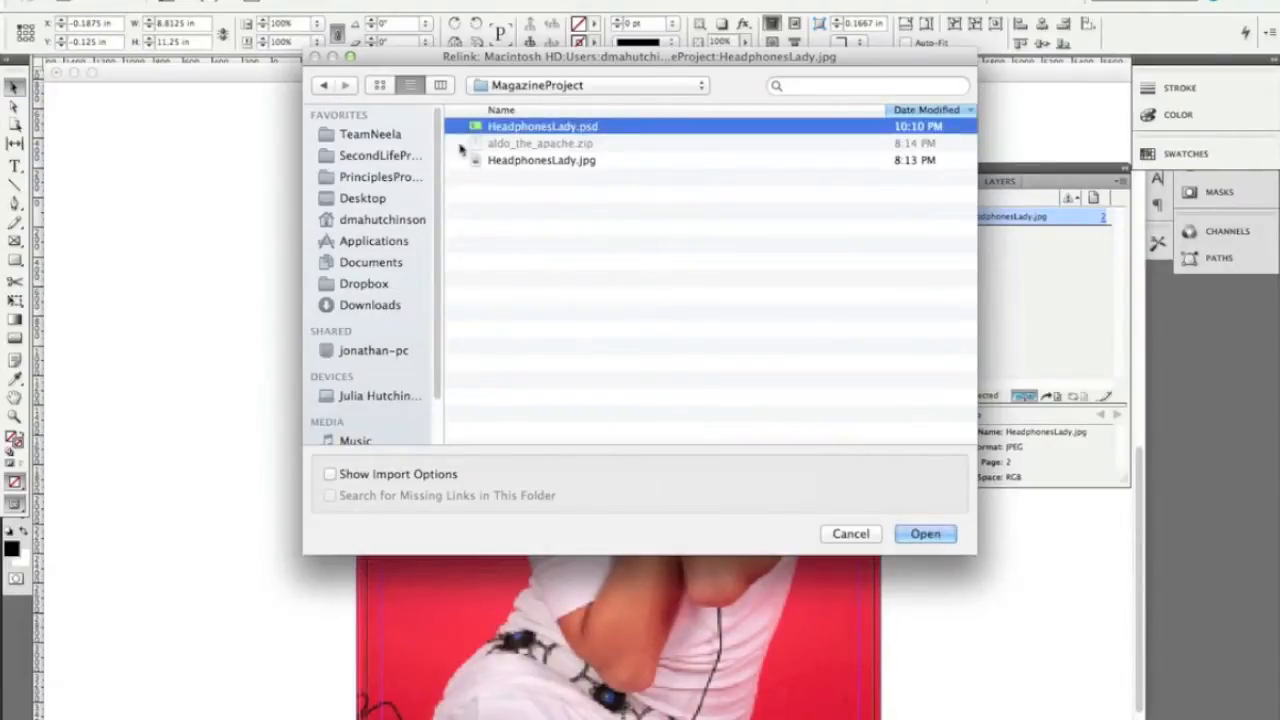
left_click(380, 85)
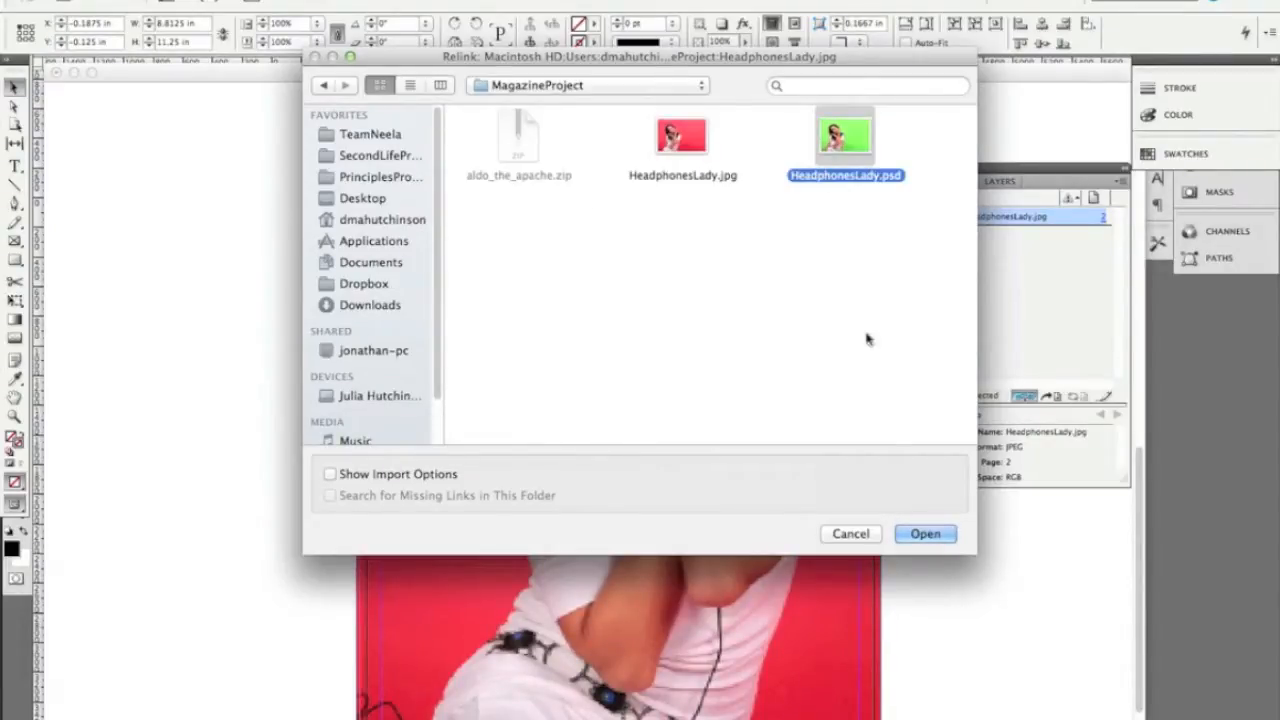
left_click(923, 535)
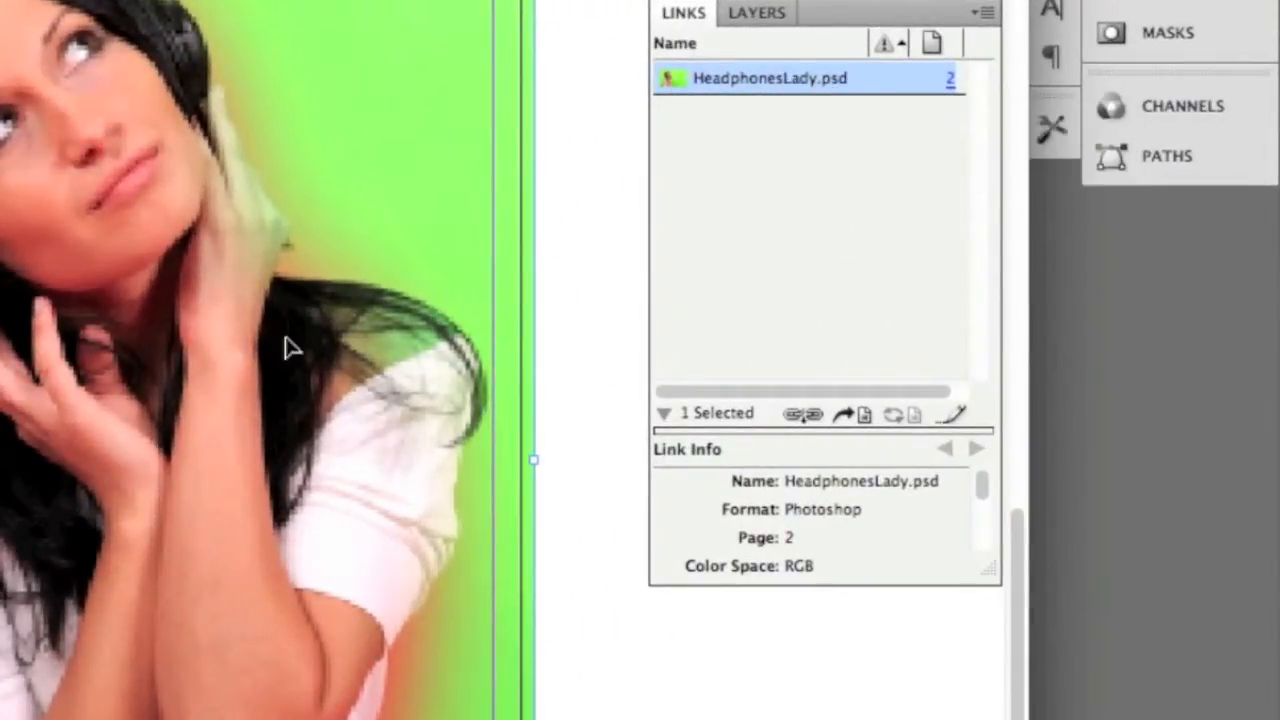
mouse_move(145, 436)
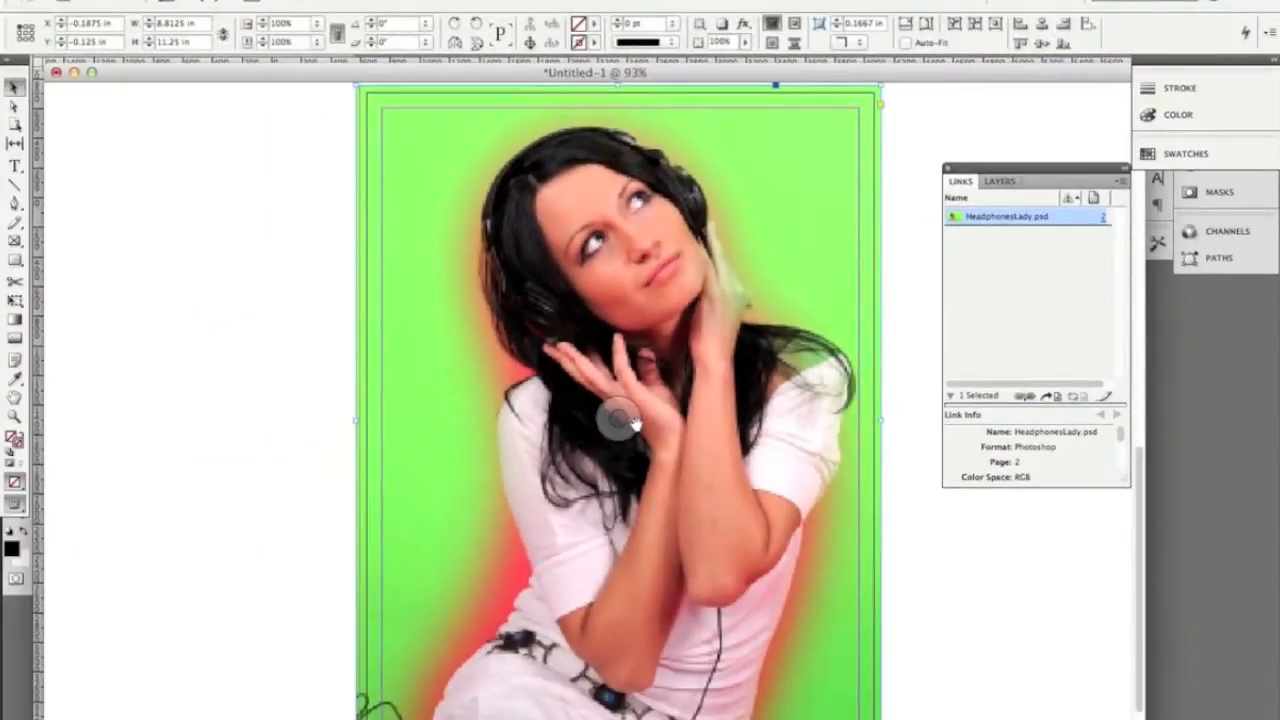
Return to Photoshop, set the Hue/Saturation layer's hue to -107 and save HeadphonesLady.psd over the existing copy
key("super+Tab")
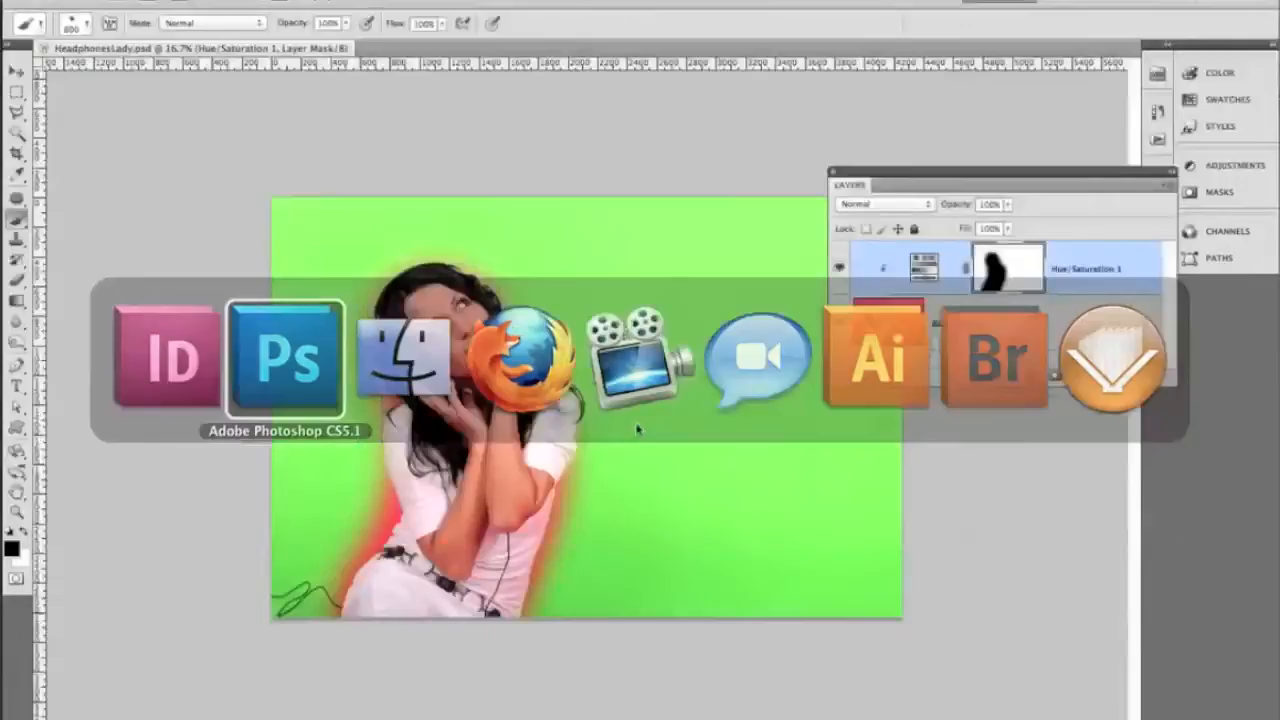
double_click(927, 268)
left_click_drag(1004, 246, 814, 238)
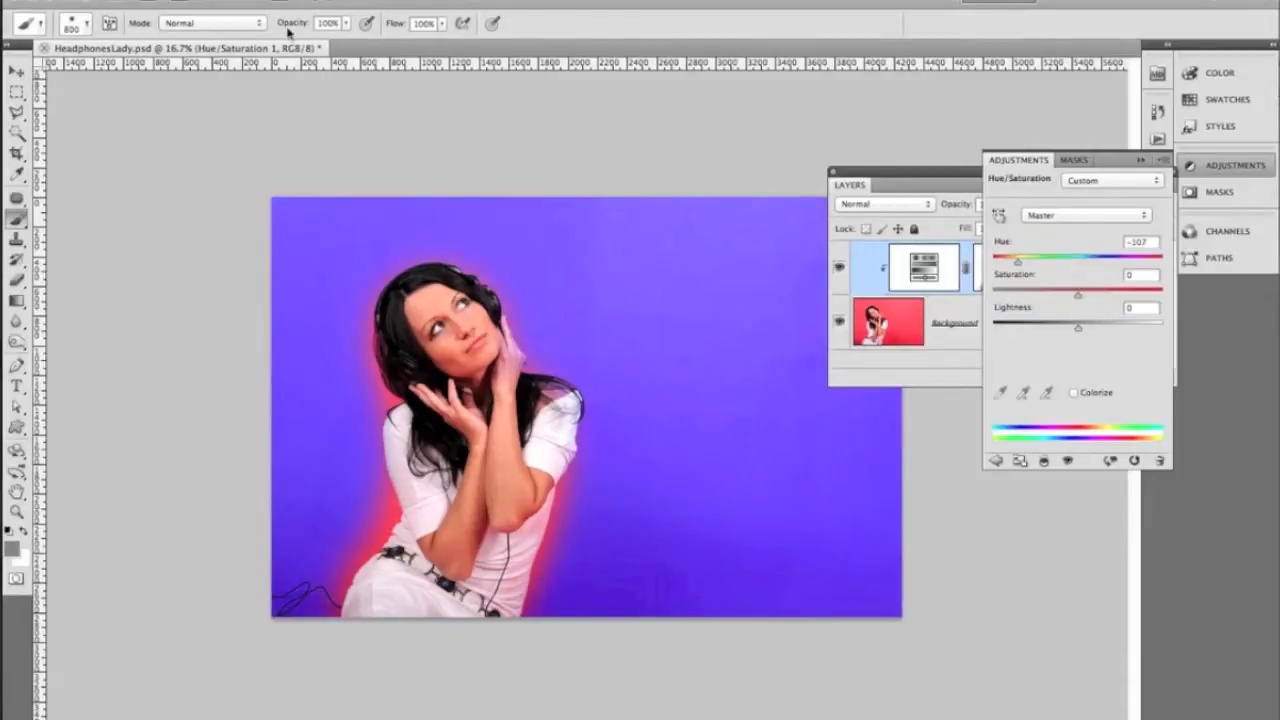
key("ctrl+s")
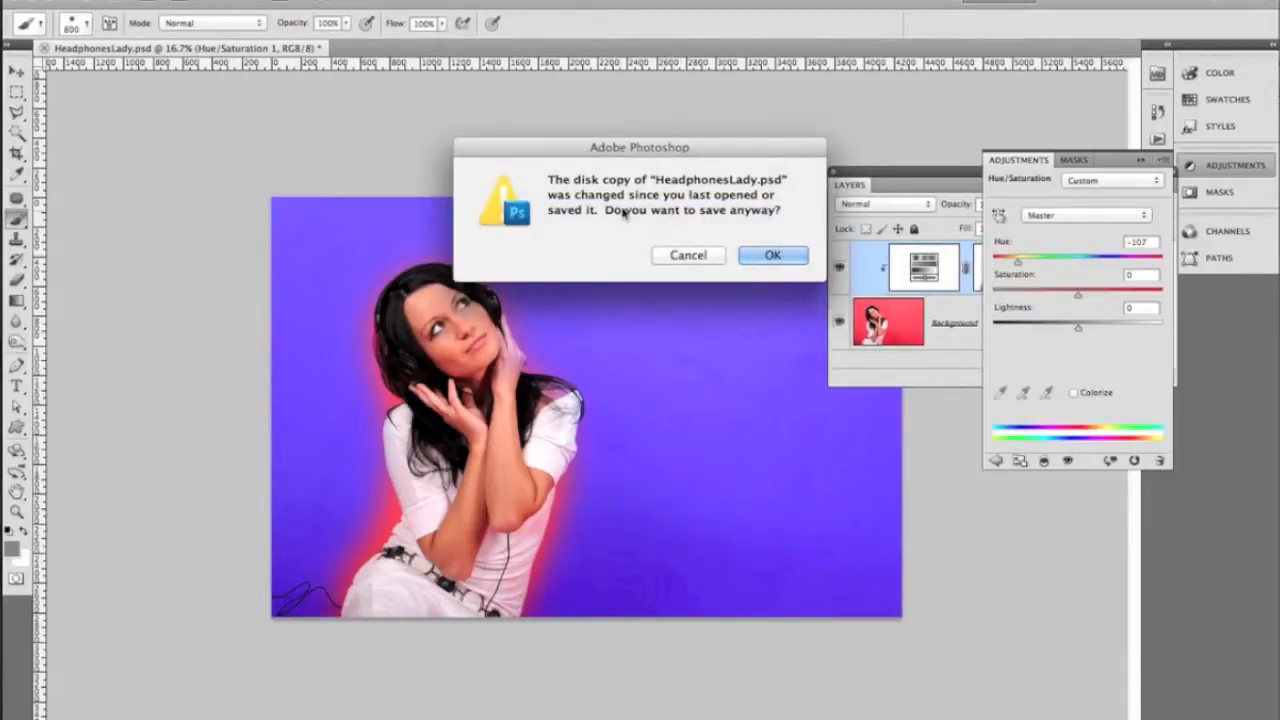
left_click(765, 256)
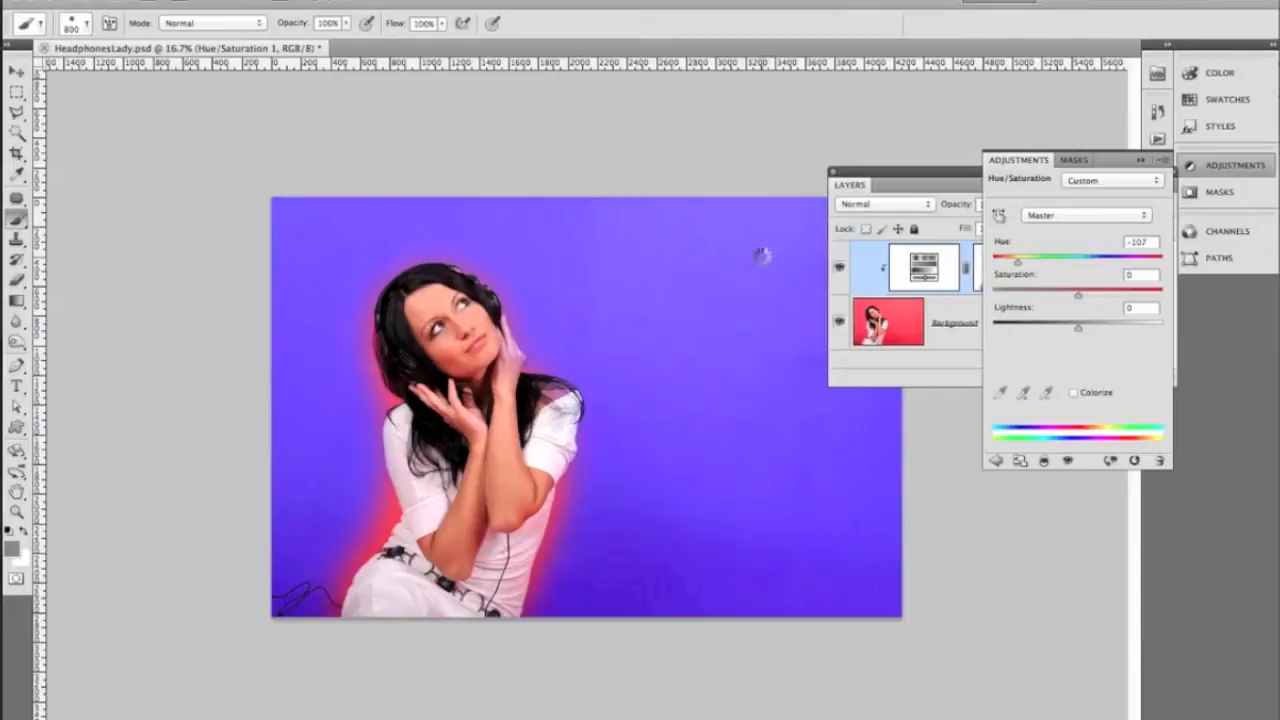
Switch to InDesign and update the modified HeadphonesLady.psd link on page 2
key("super+Tab")
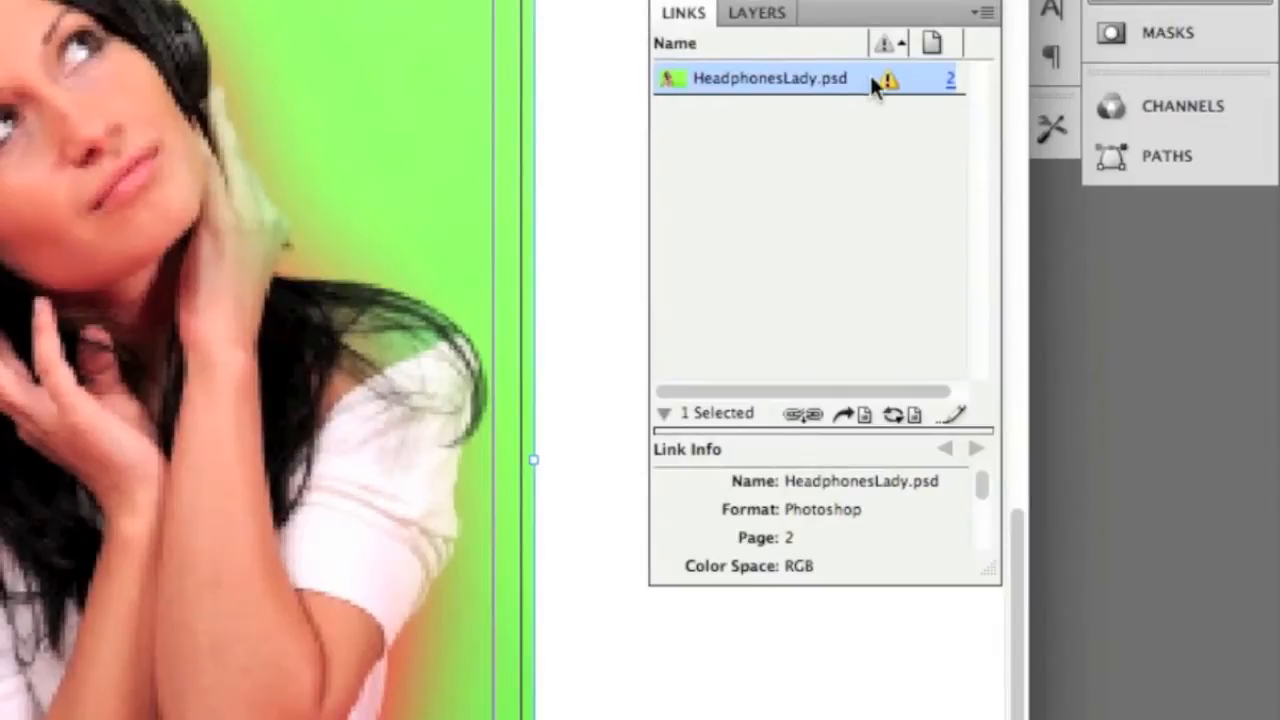
mouse_move(887, 87)
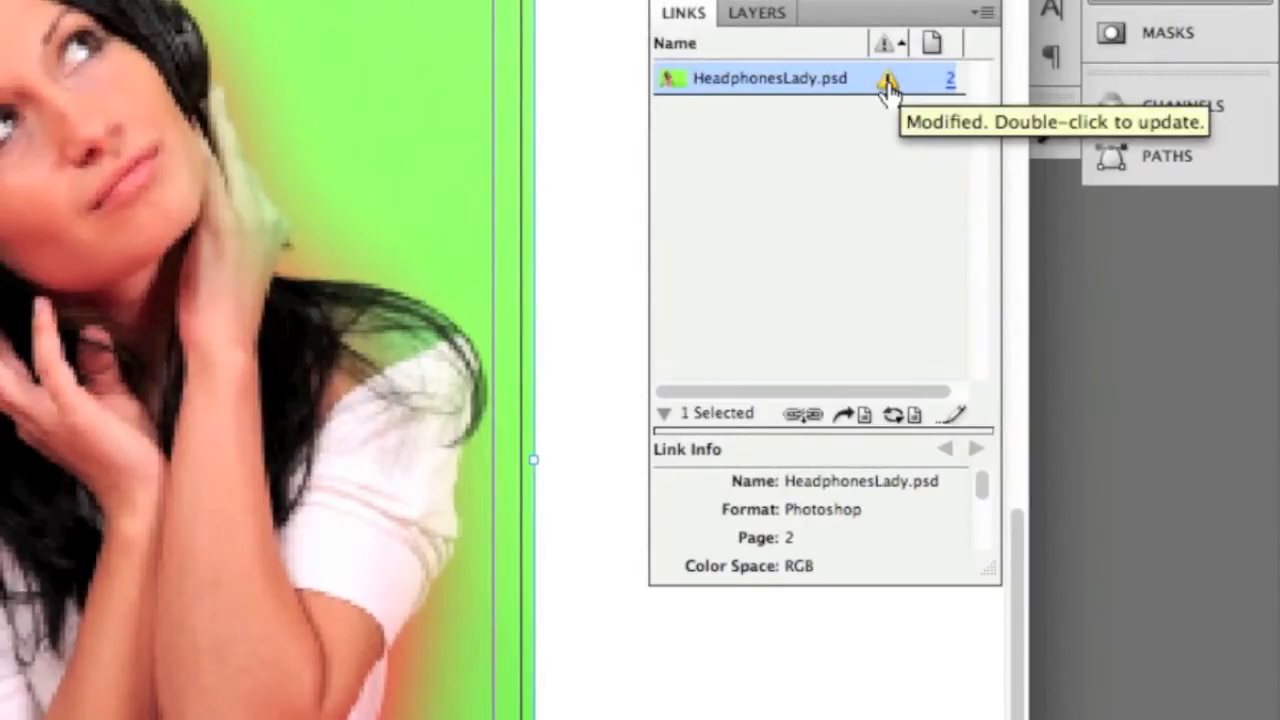
double_click(887, 85)
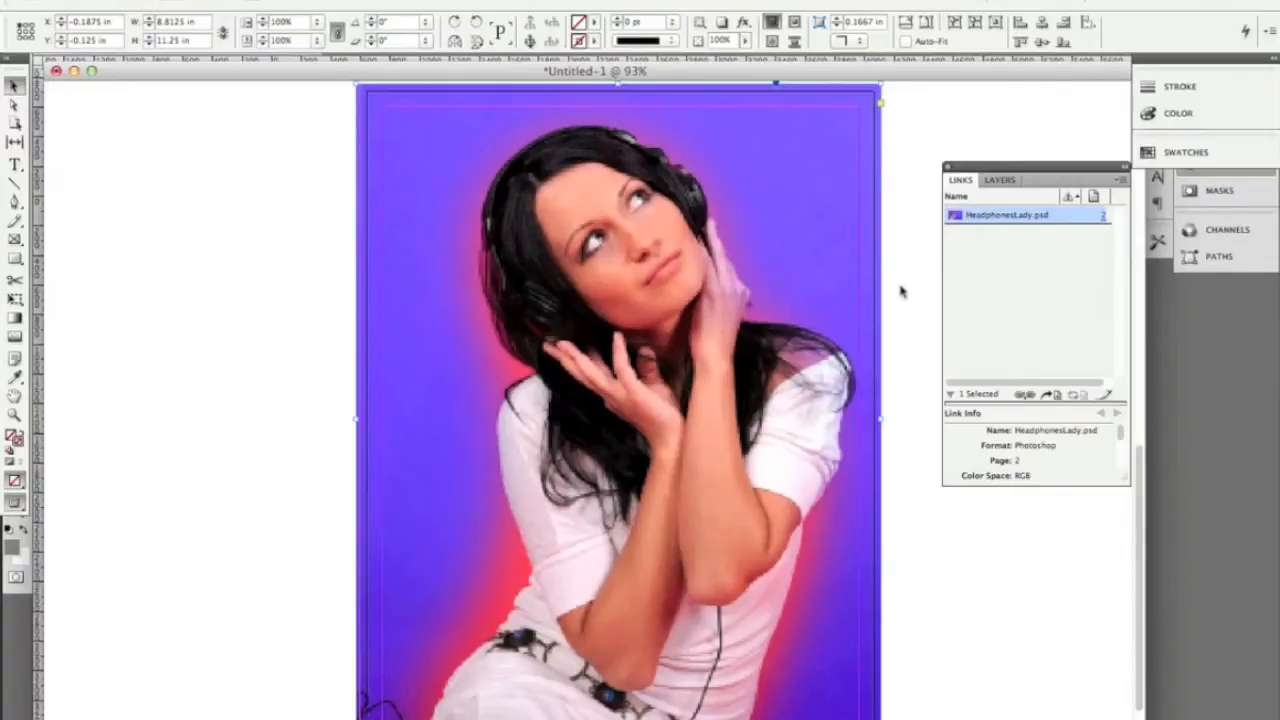
Switch to Finder to examine the image files in the MagazineProject folder, and return to the InDesign document
key("super+Tab")
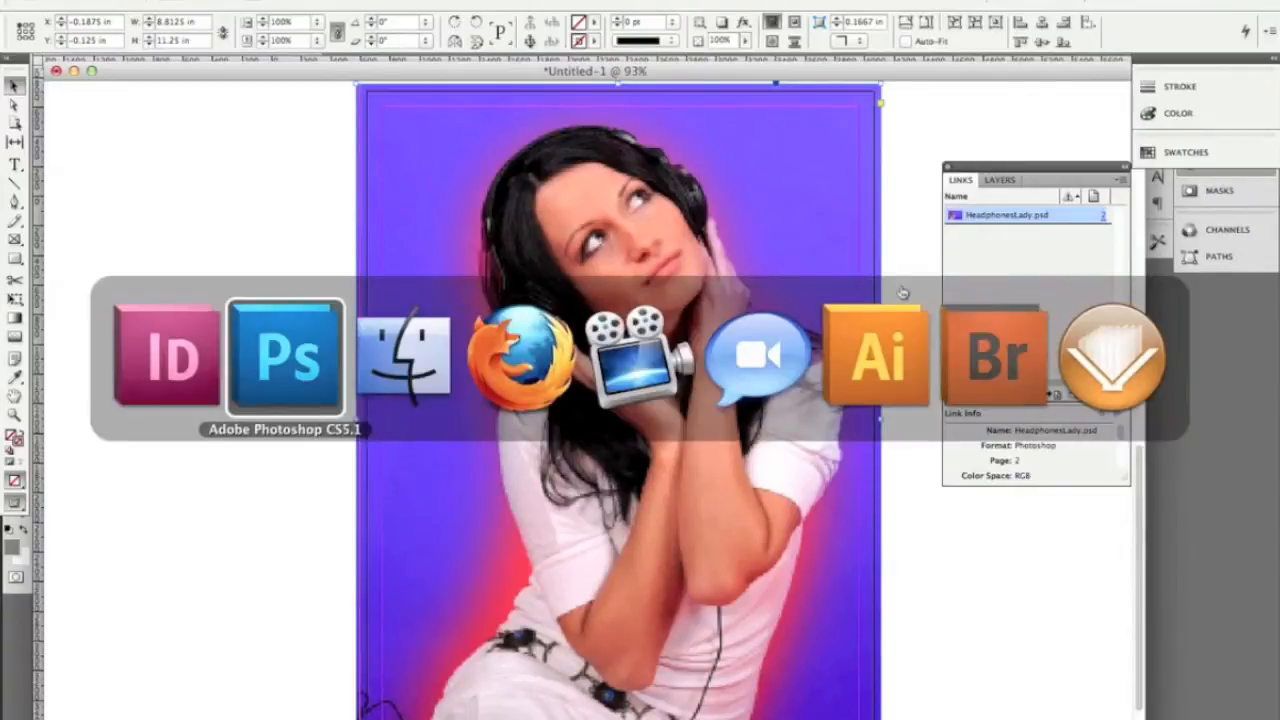
key("super+Tab")
left_click_drag(446, 242, 454, 172)
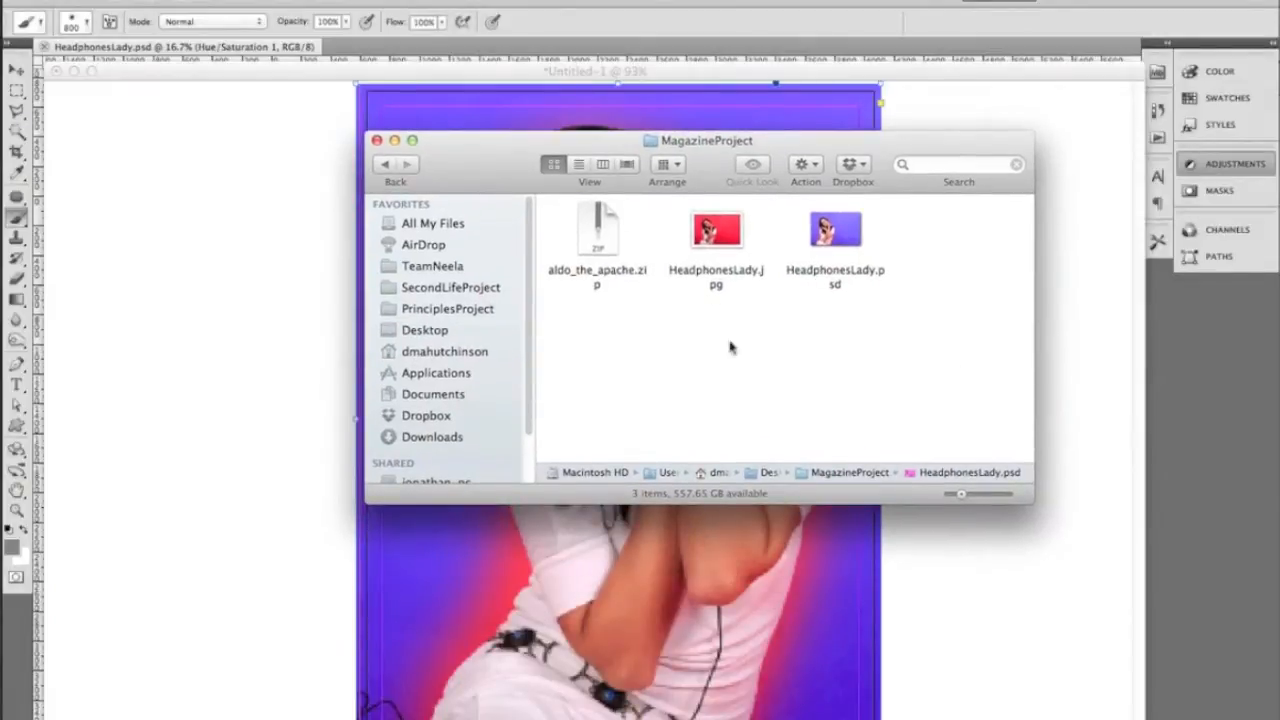
left_click(990, 600)
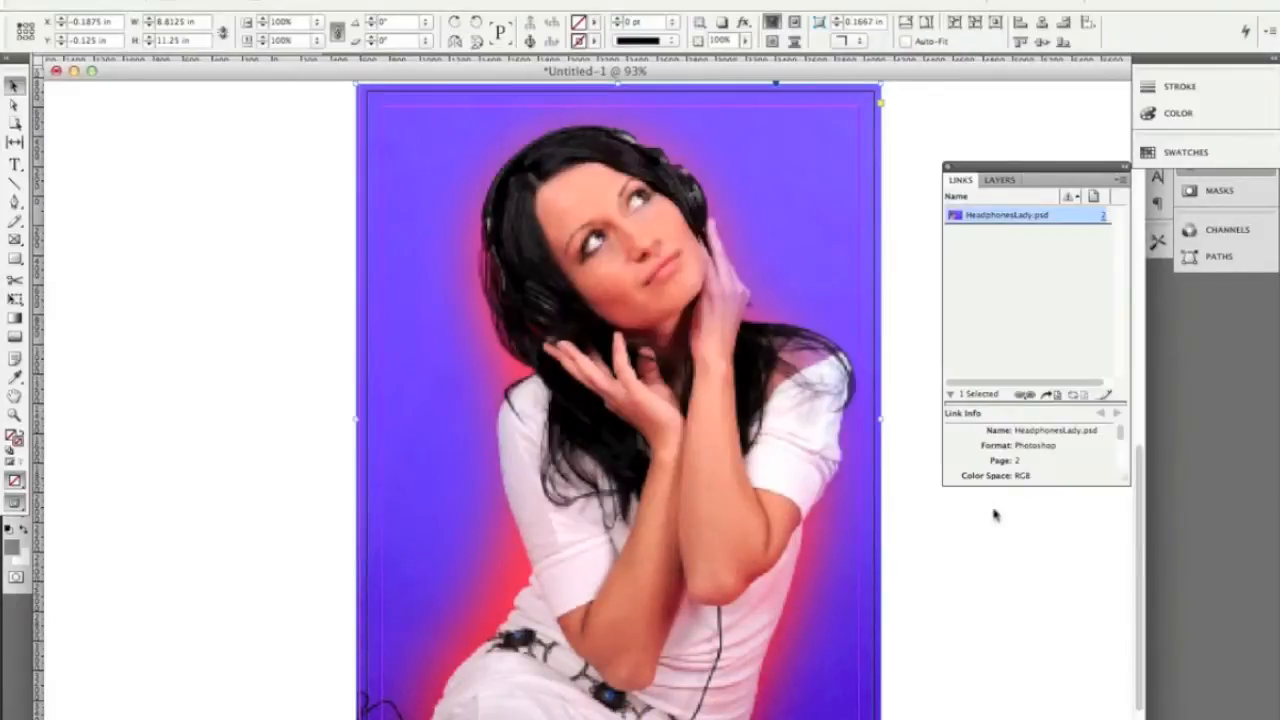
View the man's pasted portrait on page 1 and compare it with the entries in the document's links
scroll(975, 545, "up", 10)
left_click(620, 395)
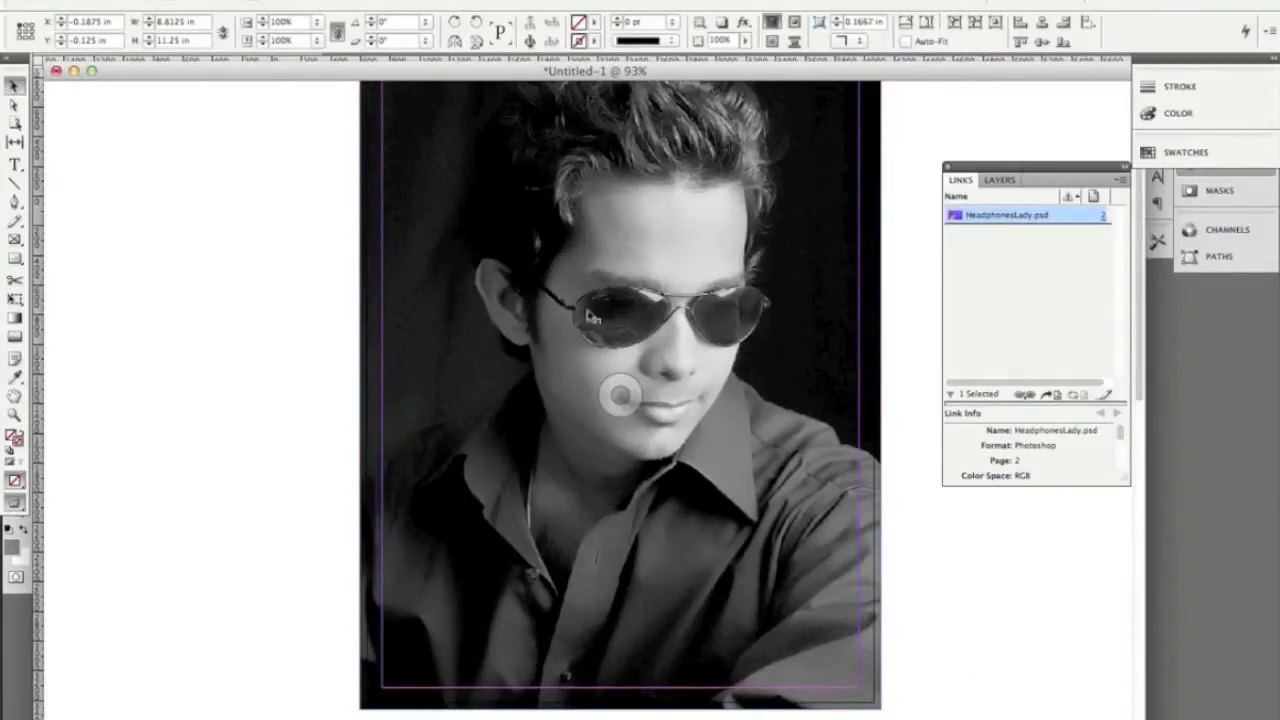
scroll(643, 437, "up", 2)
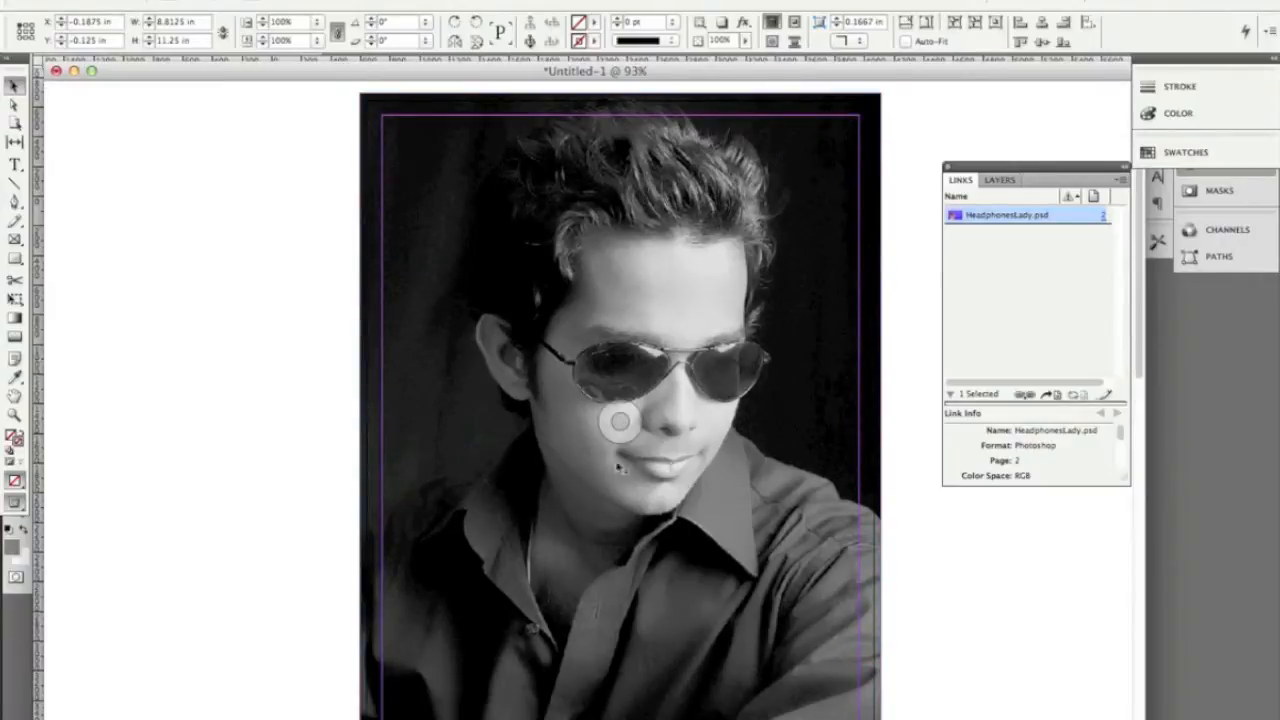